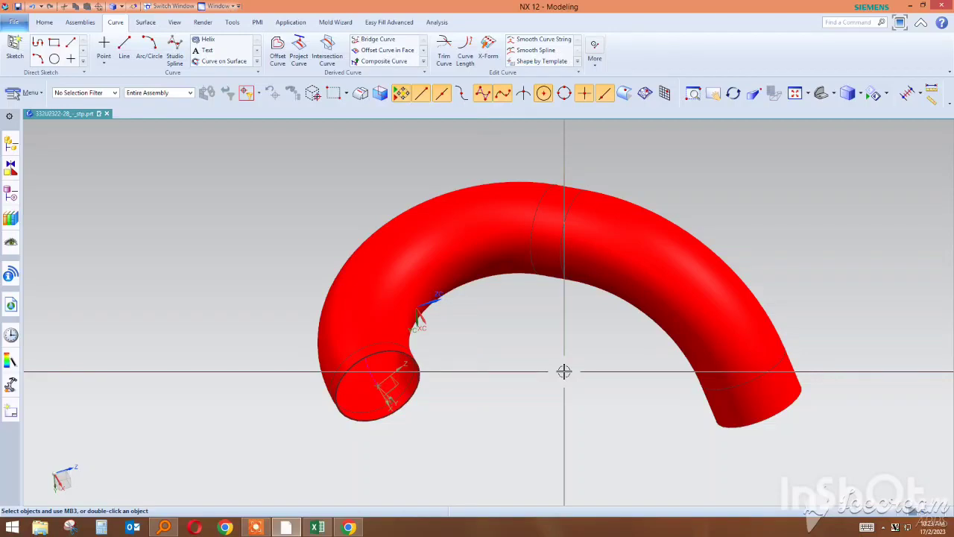
- Delete the datum coordinate system at the red pipe's open end
middle_click_drag(557, 373, 462, 345, "shift")
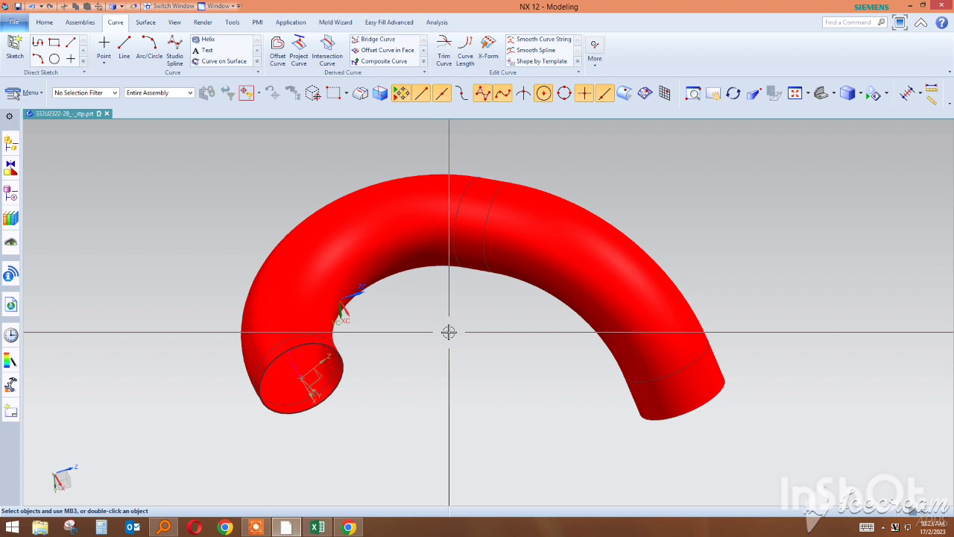
middle_click_drag(448, 331, 458, 326)
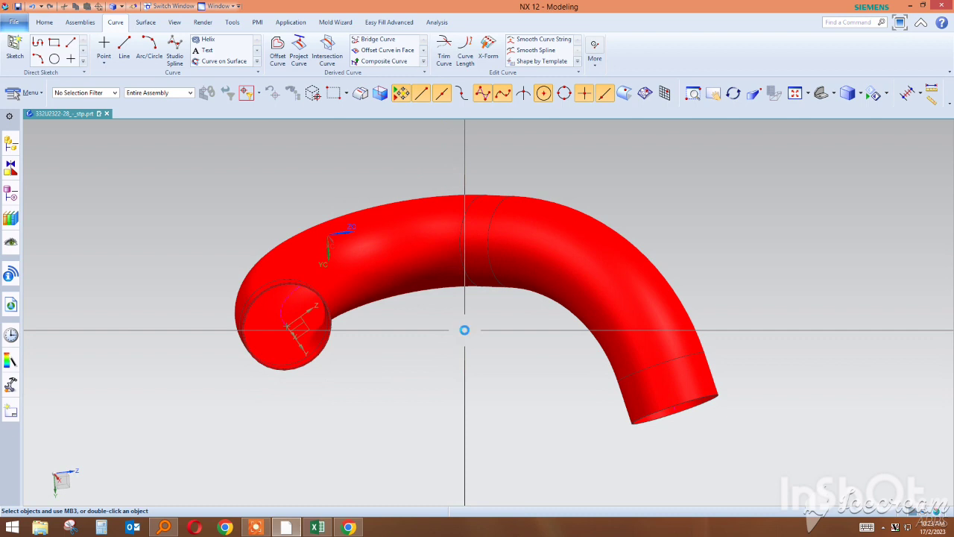
middle_click_drag(464, 329, 464, 329)
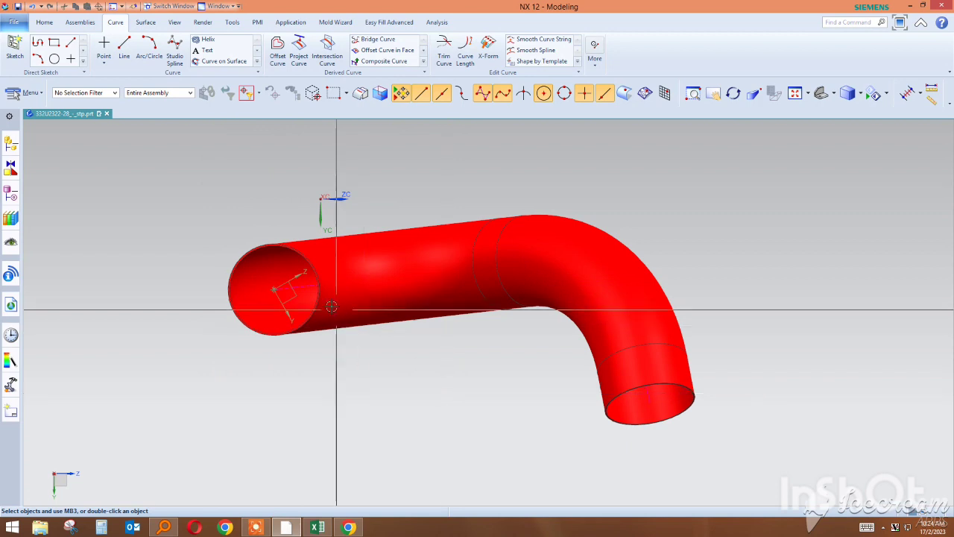
right_click(298, 273)
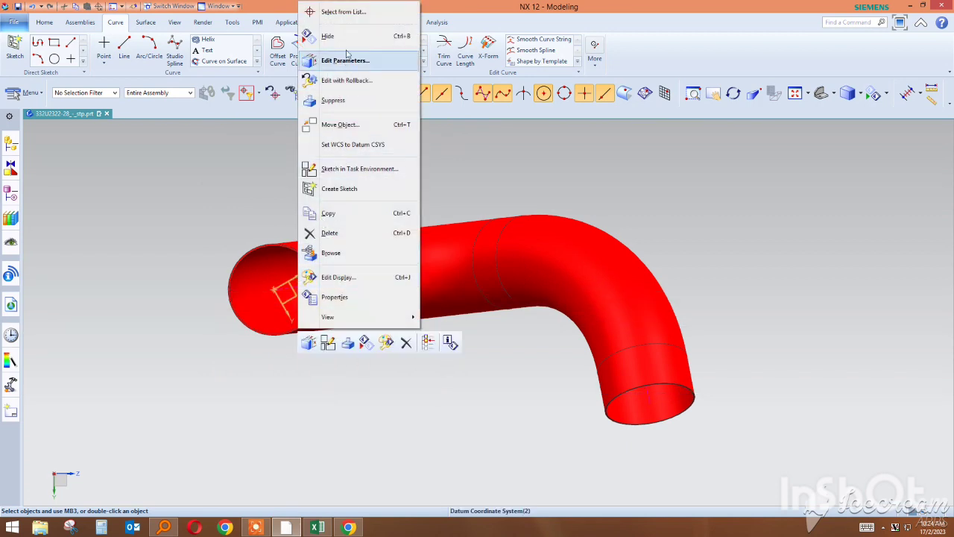
left_click(347, 233)
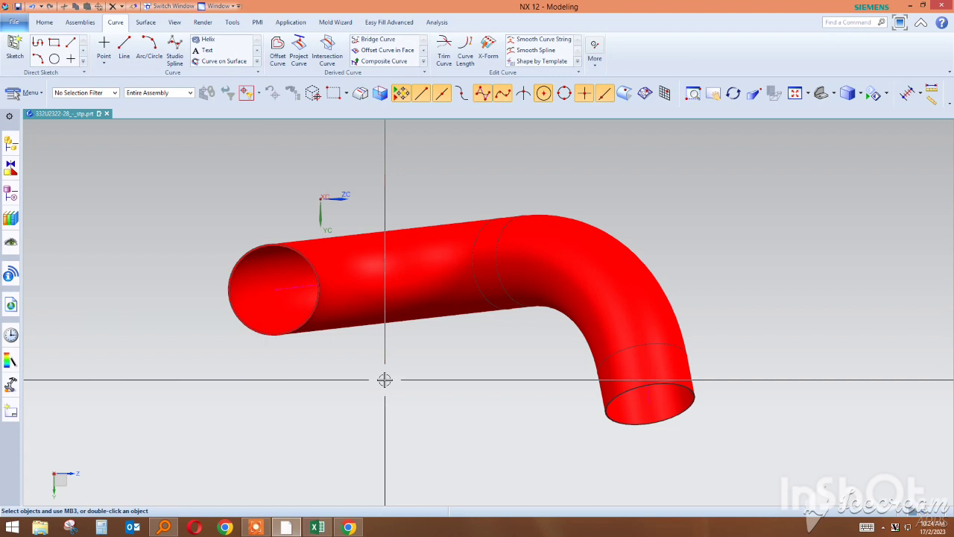
- View the pipe in Static Wireframe, return to Shaded, and bring up the derived-curve commands
middle_click_drag(384, 367, 377, 371)
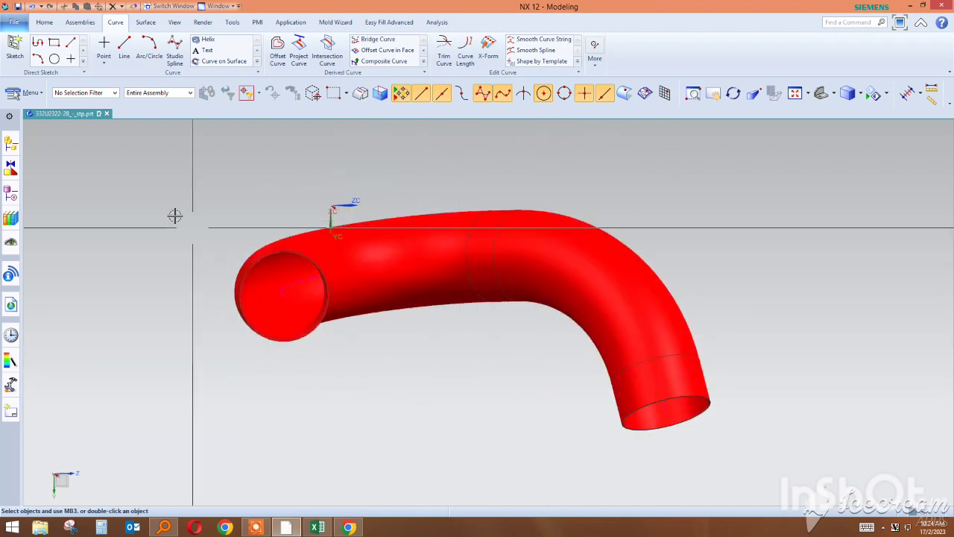
right_click_drag(172, 211, 183, 219)
middle_click_drag(363, 282, 288, 323)
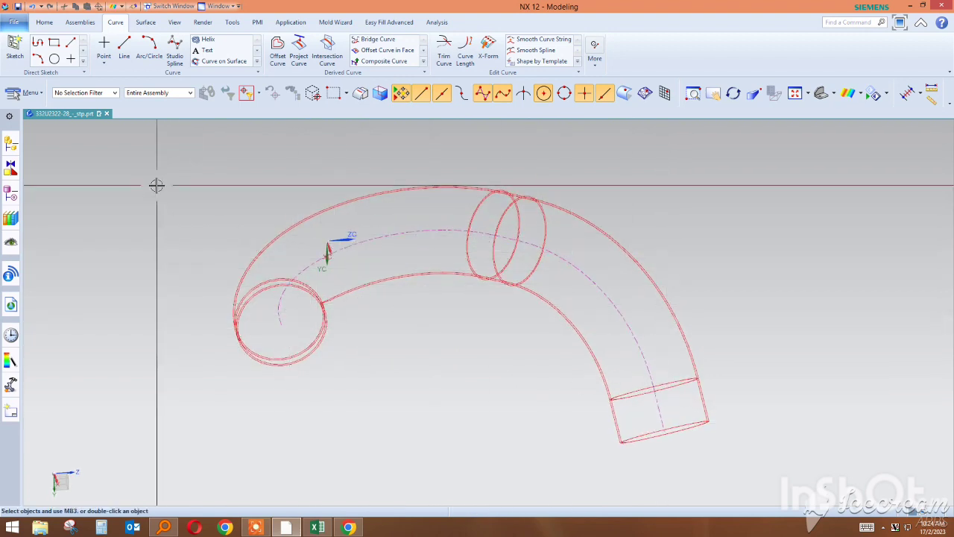
right_click_drag(156, 186, 156, 170)
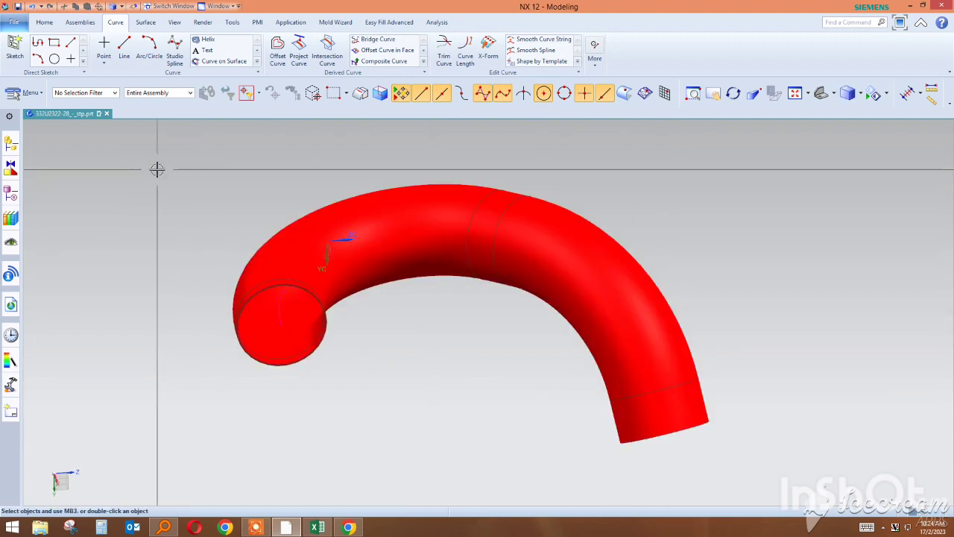
left_click(21, 92)
mouse_move(35, 172)
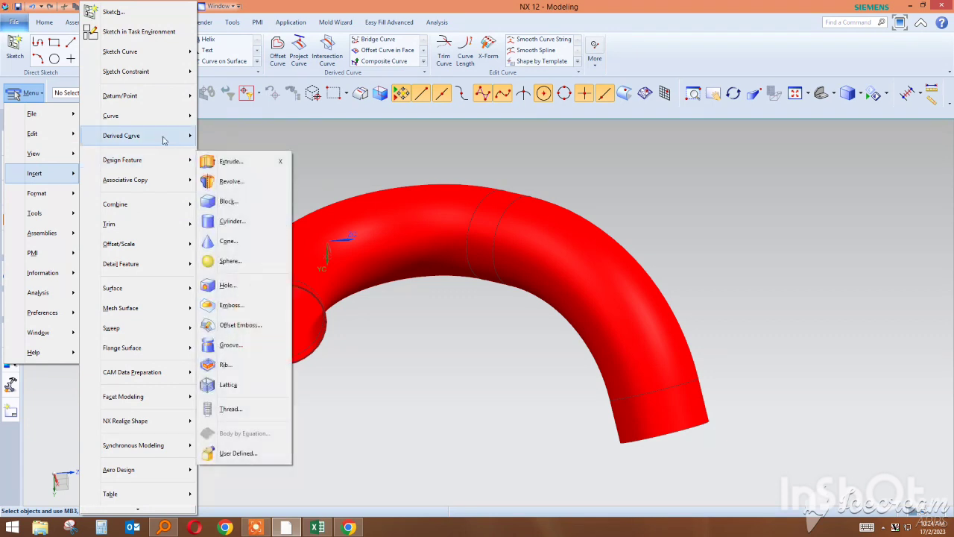
mouse_move(146, 136)
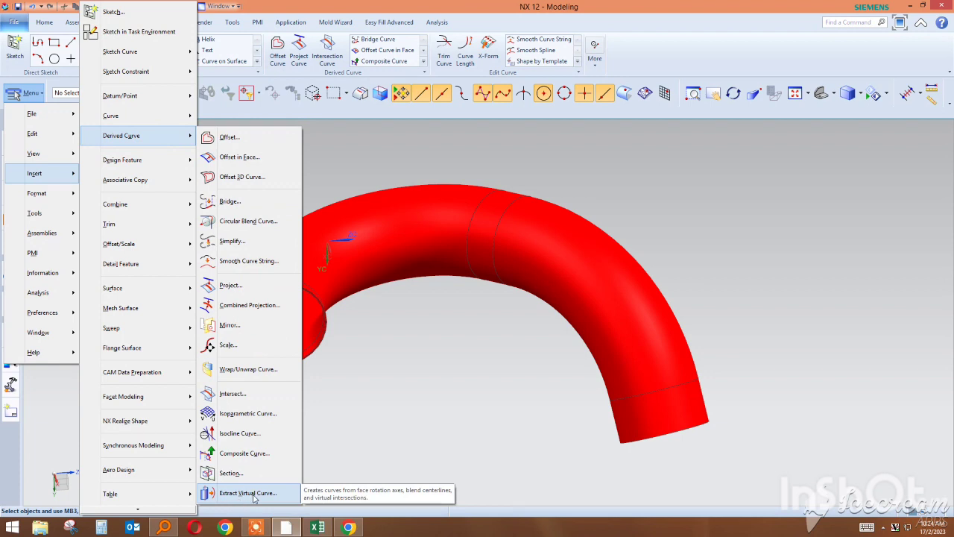
- Start Extract Virtual Curve with the curve type set to Rotation Axis
left_click(248, 493)
left_click(843, 147)
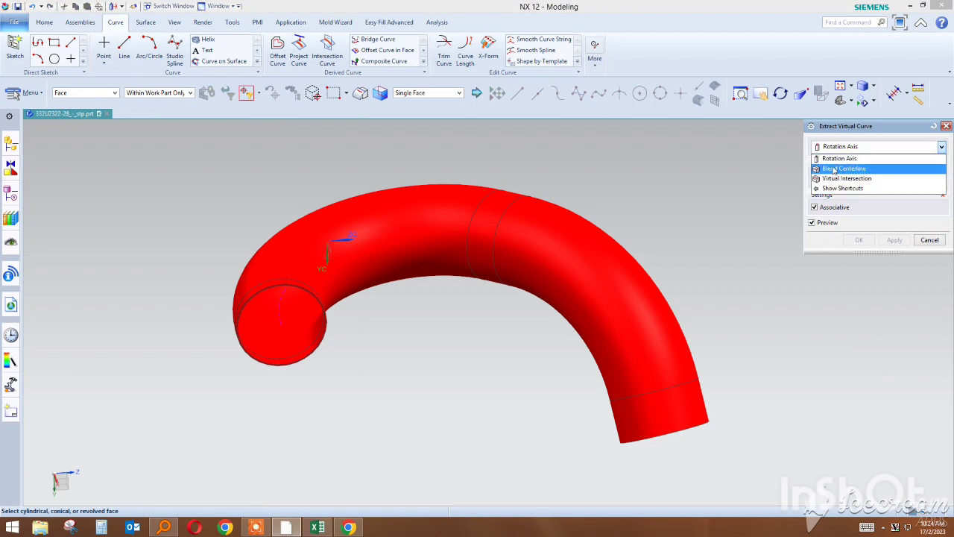
left_click(835, 160)
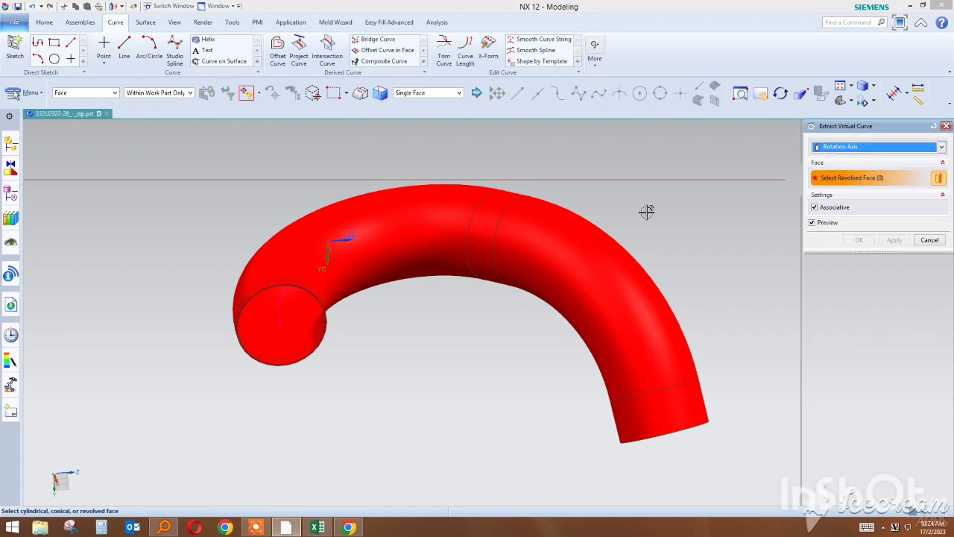
scroll(320, 320, "up", 2)
scroll(313, 327, "up", 1)
scroll(555, 231, "down", 3)
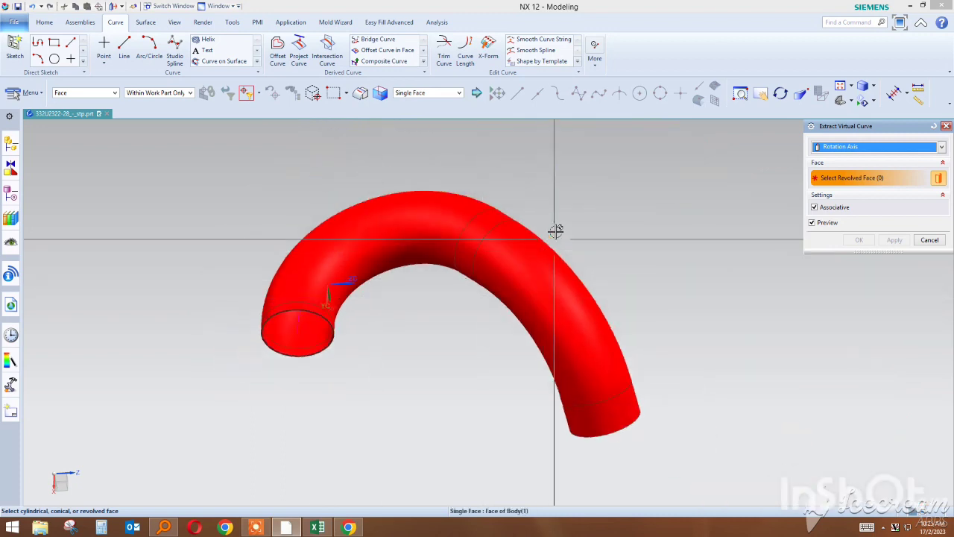
scroll(663, 432, "up", 2)
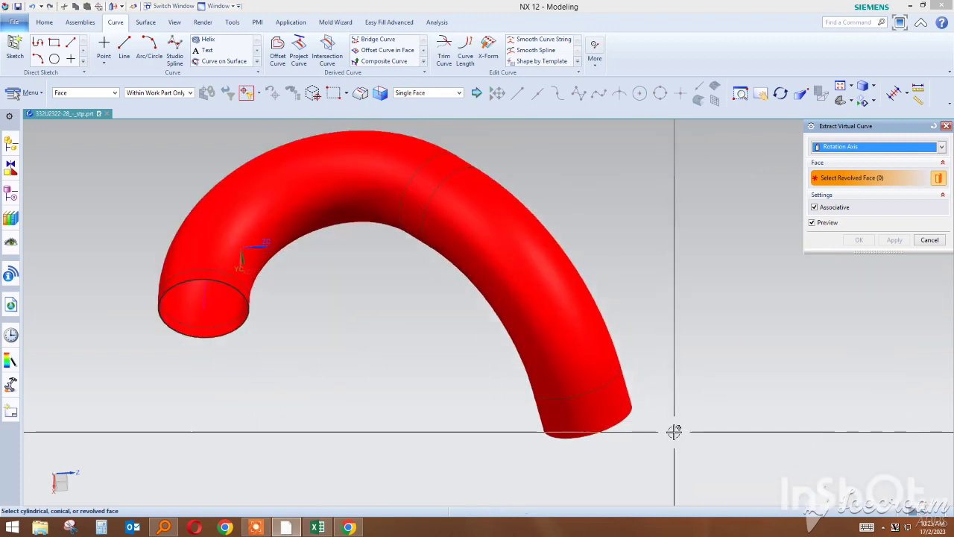
scroll(400, 288, "down", 3)
scroll(464, 266, "up", 4)
scroll(409, 265, "up", 2)
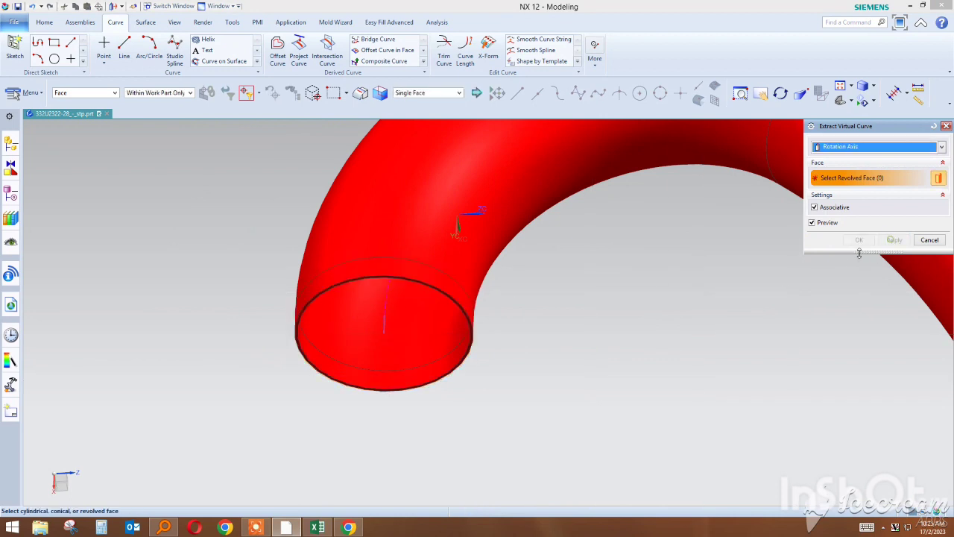
scroll(397, 298, "down", 3)
- Extract rotation-axis curves from the bent band face and the lower end face
left_click(580, 175)
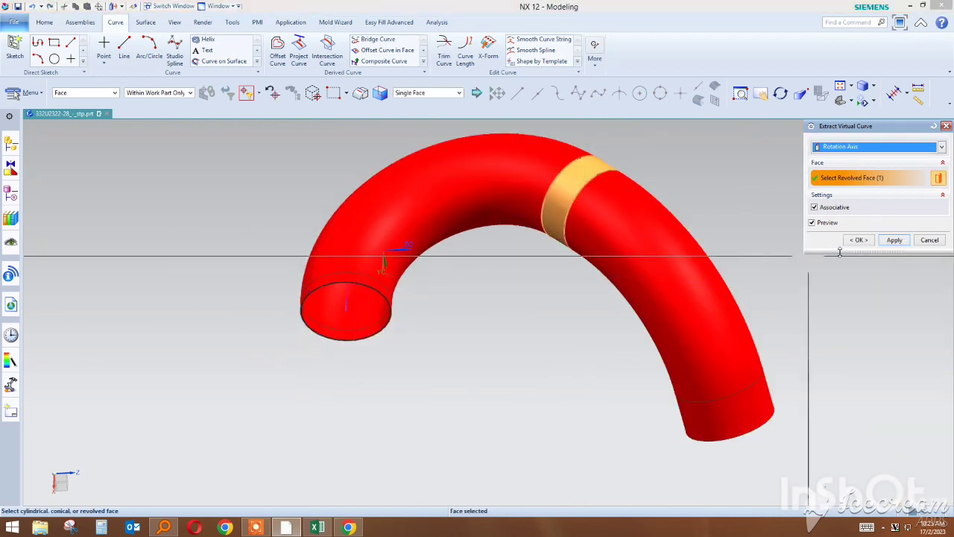
left_click(892, 240)
left_click(767, 394)
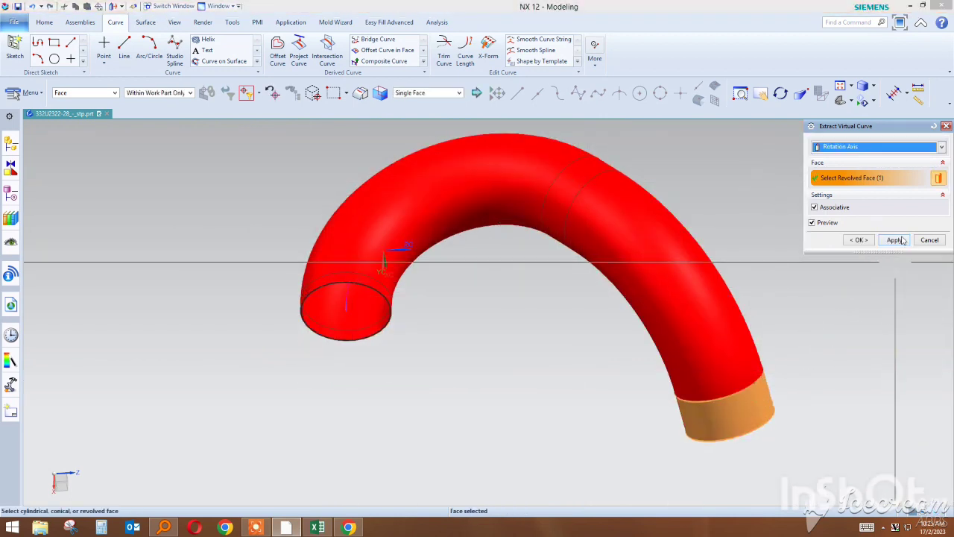
left_click(891, 240)
left_click(930, 239)
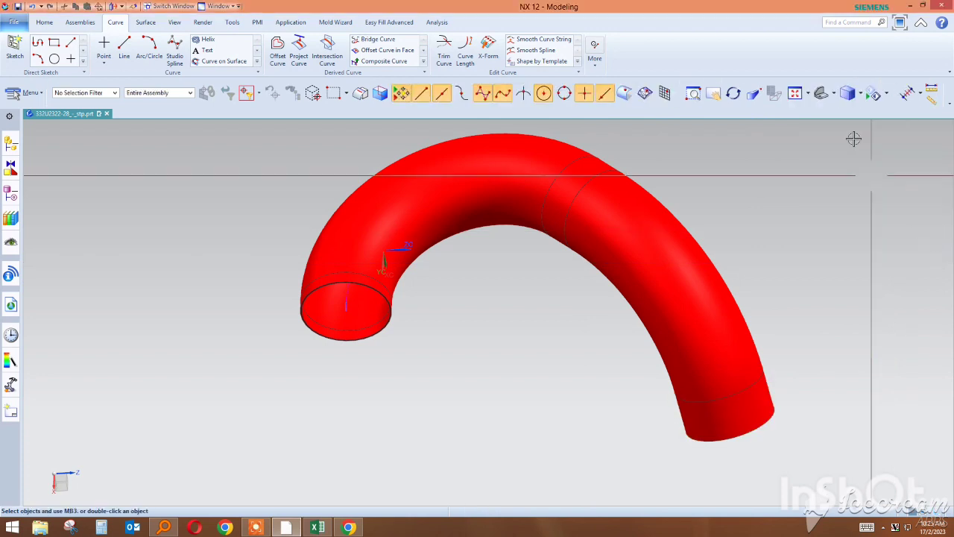
left_click(887, 95)
left_click(868, 133)
left_click(615, 239)
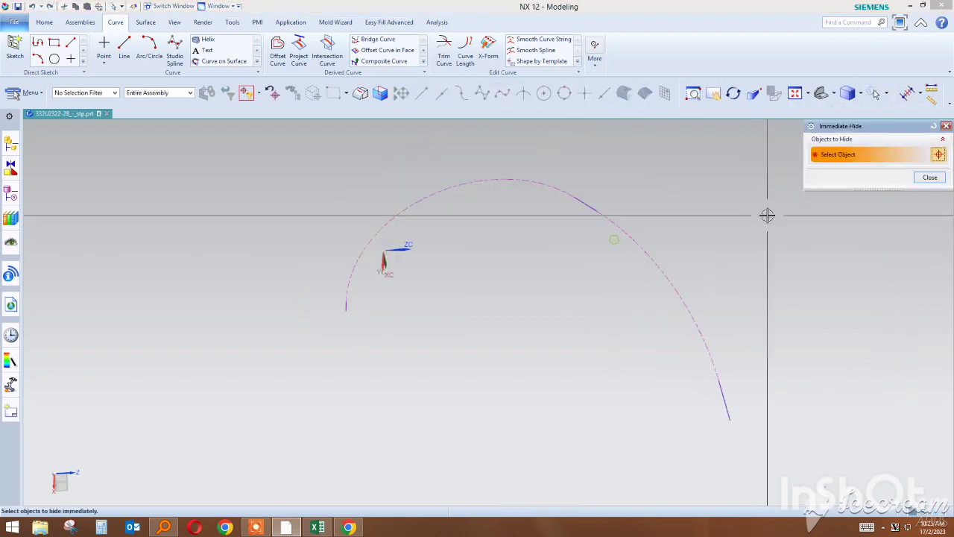
middle_click(628, 251)
scroll(353, 304, "down", 2)
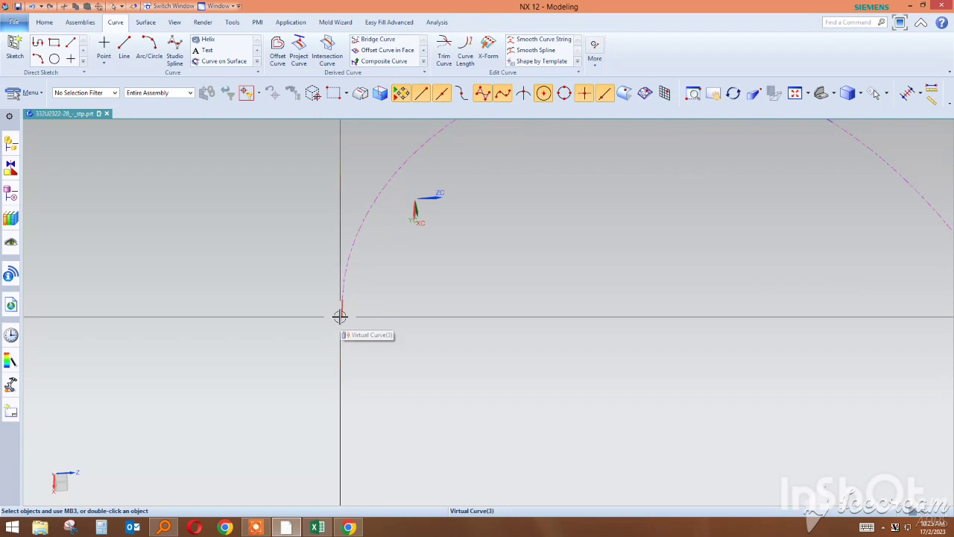
mouse_move(340, 317)
middle_mouse_down()
mouse_move(496, 258)
mouse_move(518, 229)
middle_mouse_up()
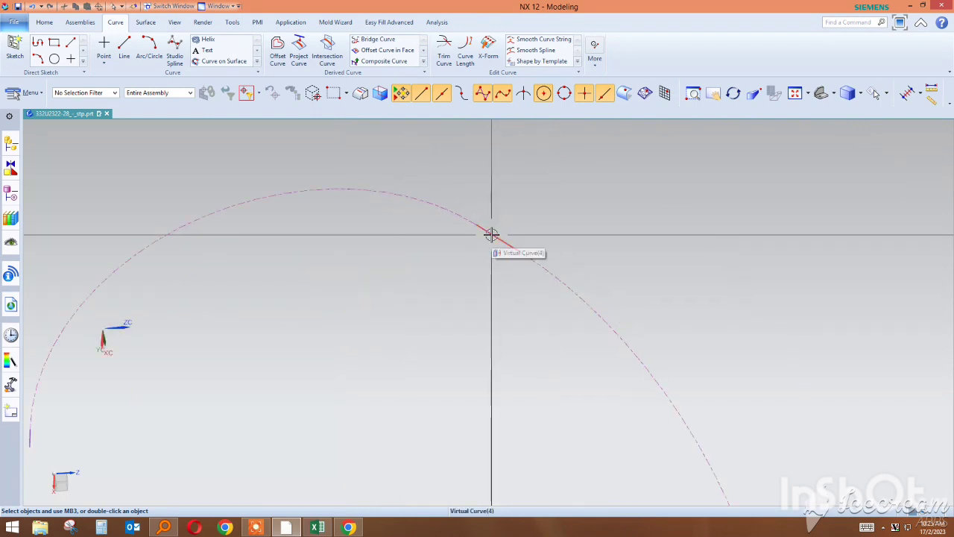
scroll(490, 231, "up", 1)
scroll(489, 228, "up", 2)
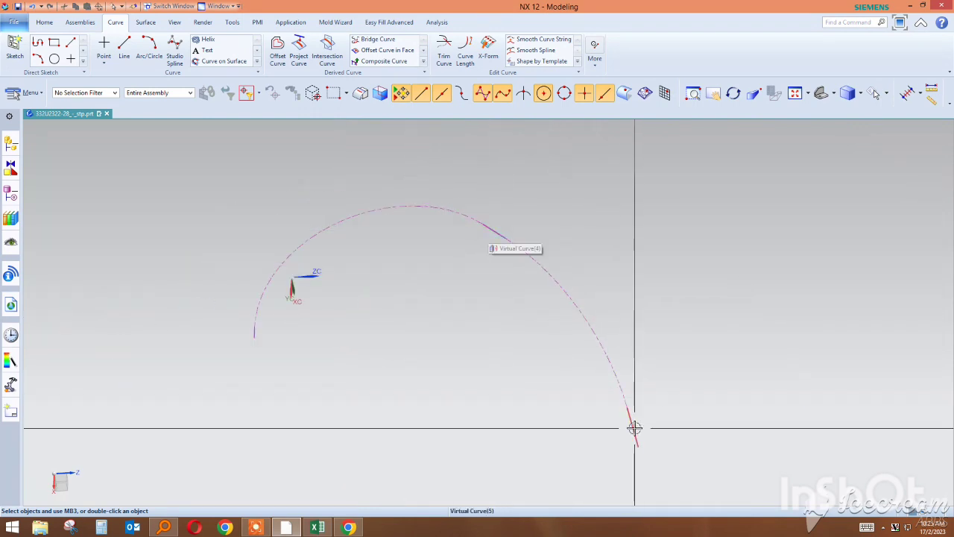
scroll(272, 338, "down", 3)
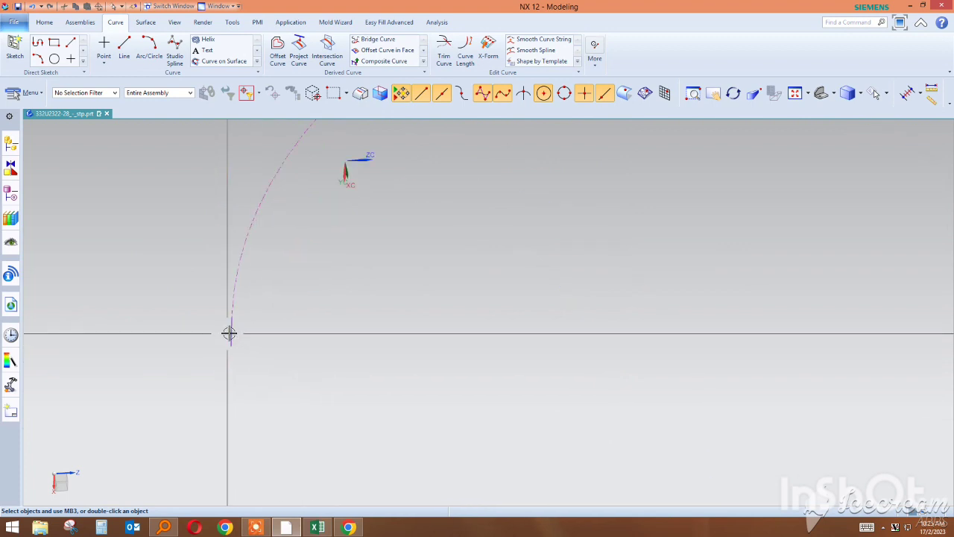
scroll(230, 332, "up", 3)
scroll(256, 347, "up", 1)
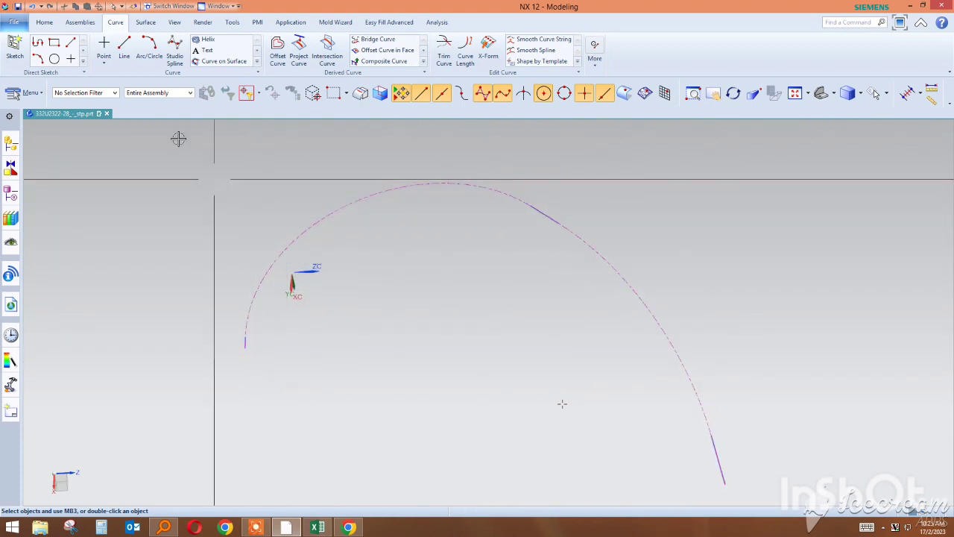
- Start the Arc Point-Point-Tangent command from the Lines and Arcs menu
left_click(34, 91)
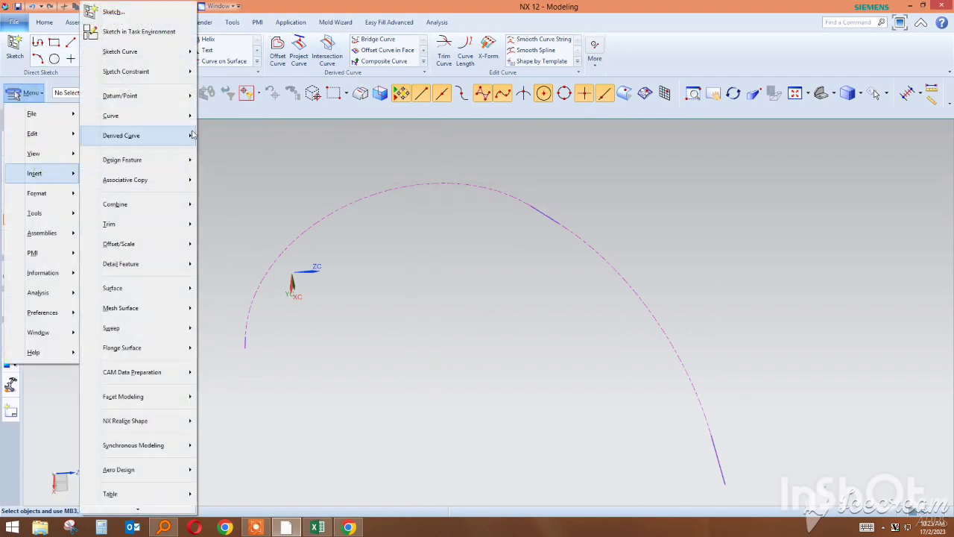
mouse_move(238, 157)
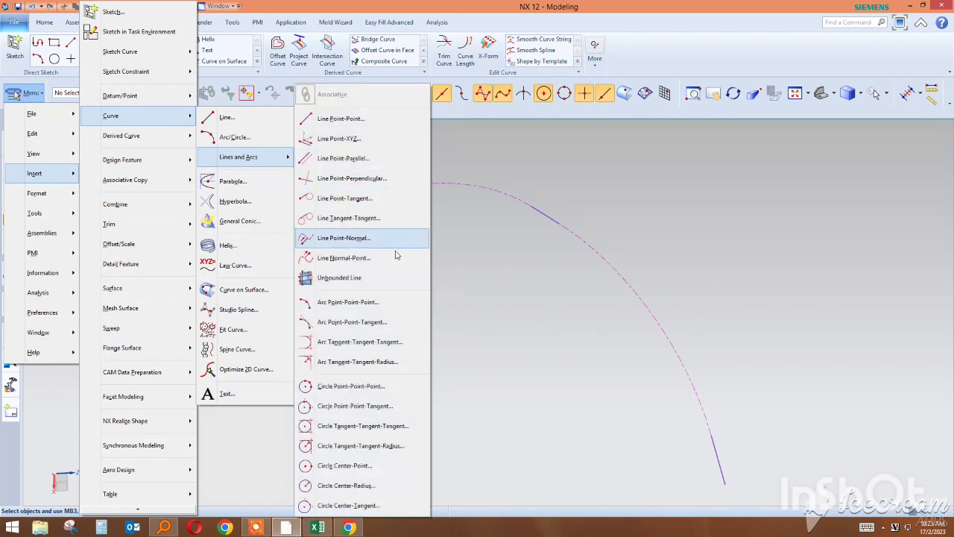
left_click(4, 173)
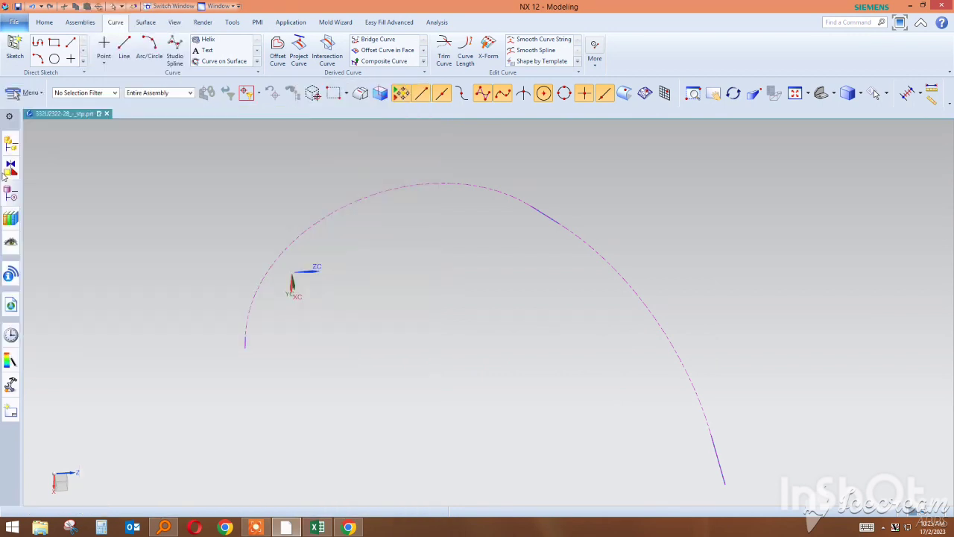
left_click(10, 171)
left_click(32, 93)
mouse_move(35, 173)
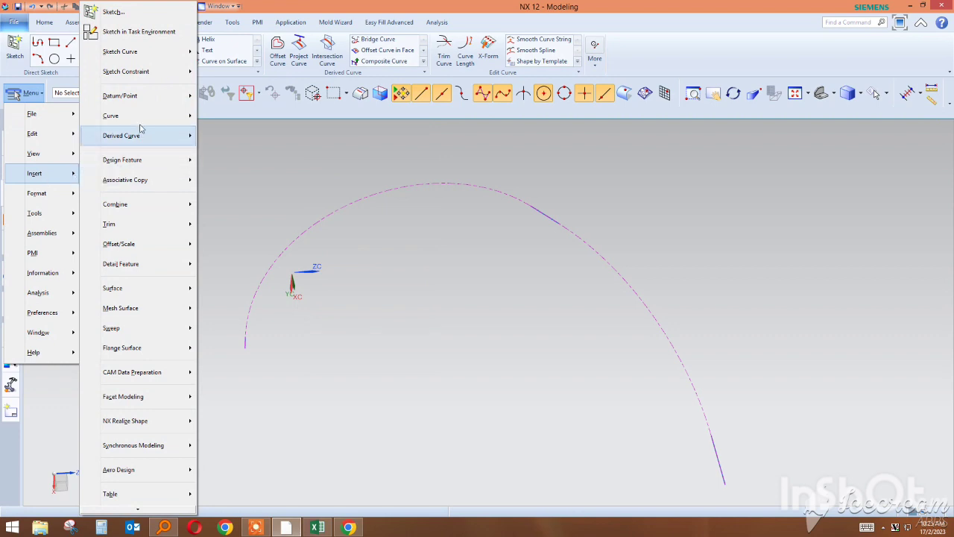
mouse_move(110, 116)
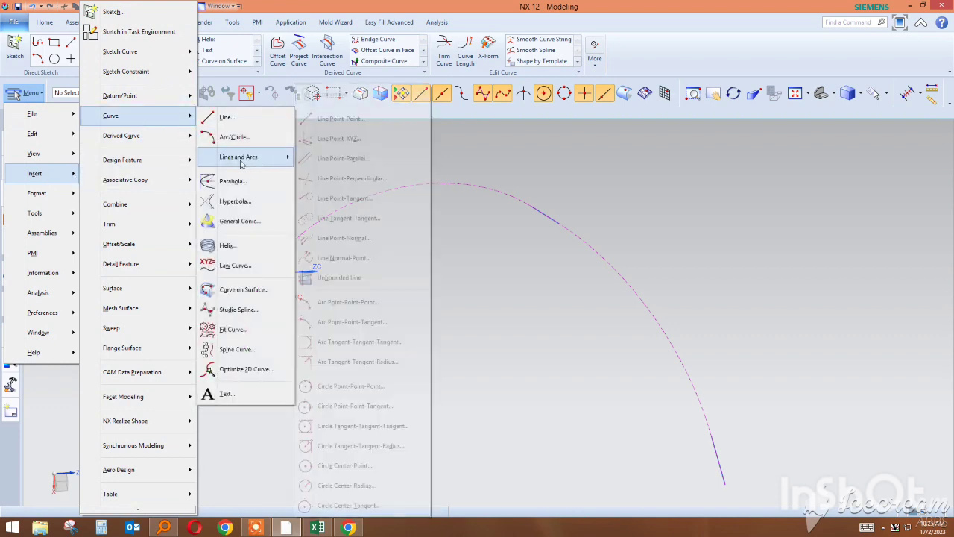
mouse_move(238, 156)
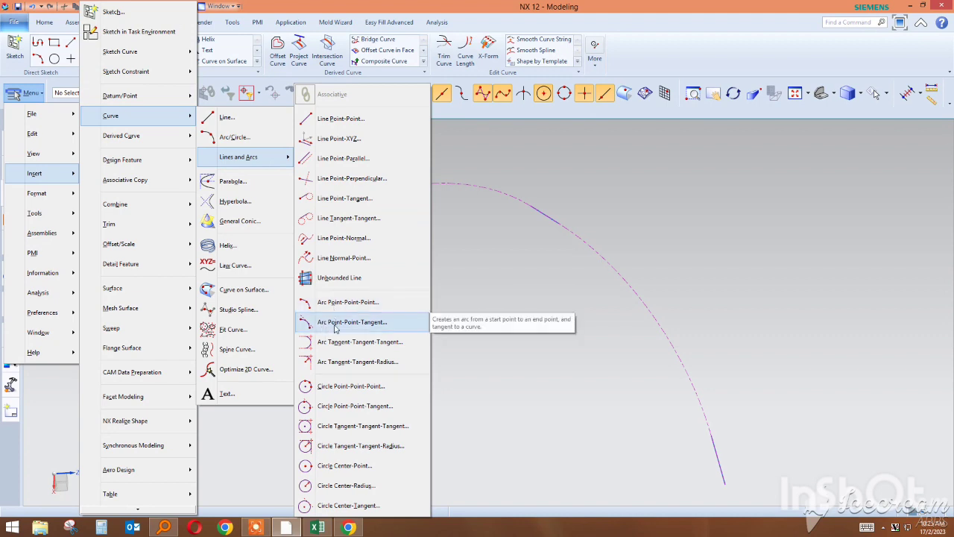
left_click(378, 326)
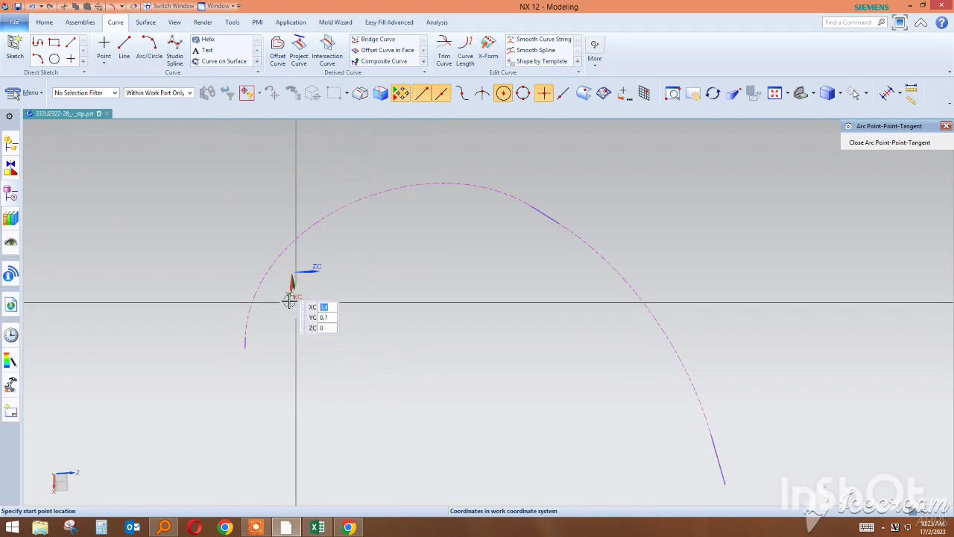
scroll(249, 330, "up", 3)
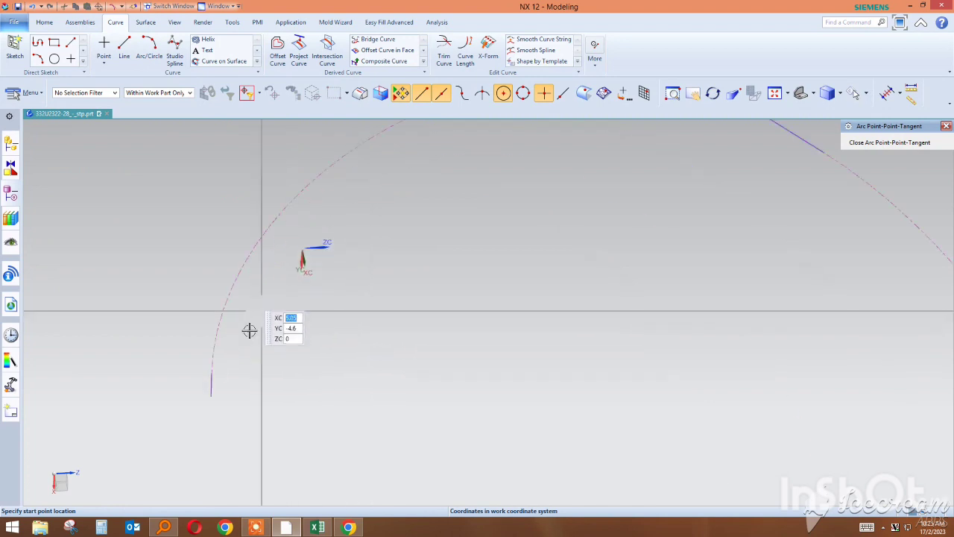
- Draw an arc from the centerline's left end to the upper point, tangent to the straight segment
left_click(211, 374)
scroll(413, 249, "down", 2)
scroll(479, 215, "up", 2)
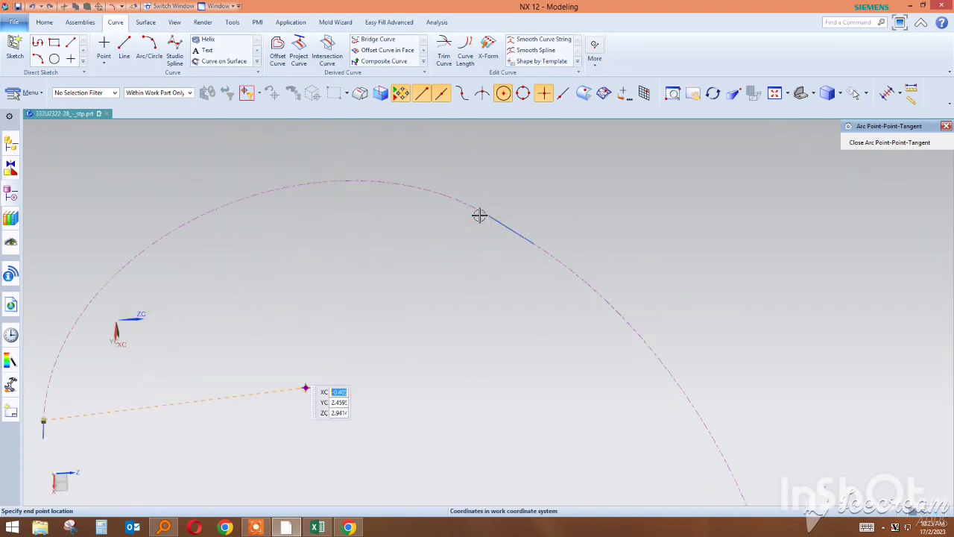
left_click(488, 216)
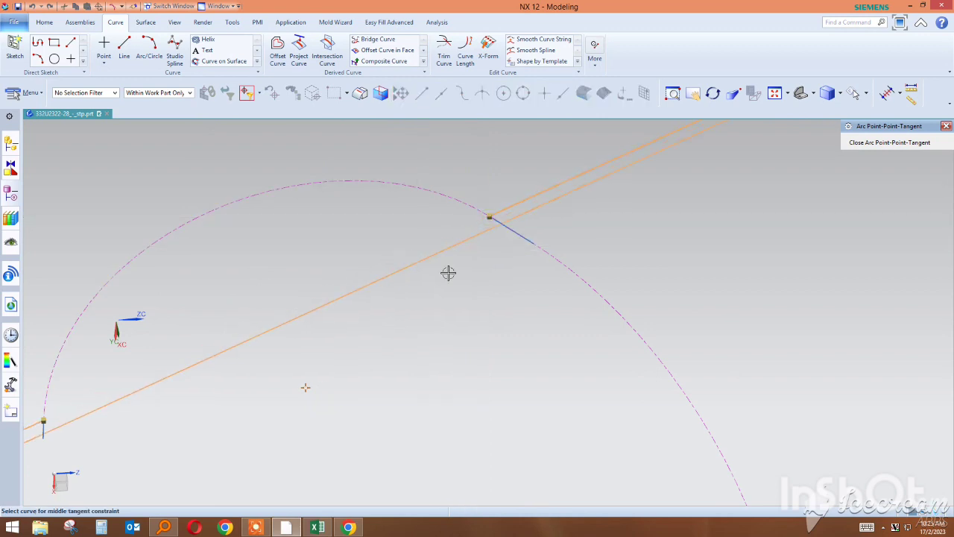
left_click(512, 227)
scroll(523, 269, "down", 2)
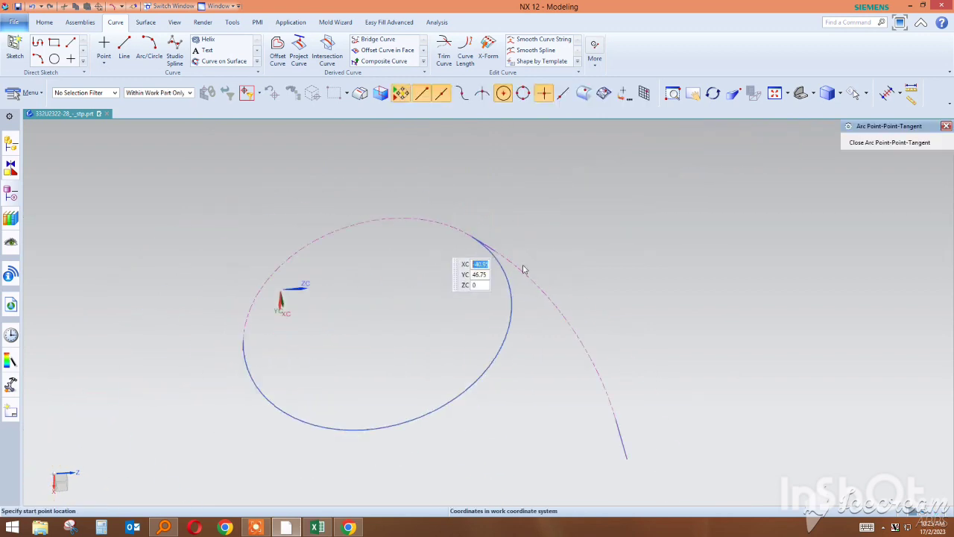
left_click(945, 126)
- Apply Complement Arc so the arc runs along the upper part of the circle
double_click(508, 316)
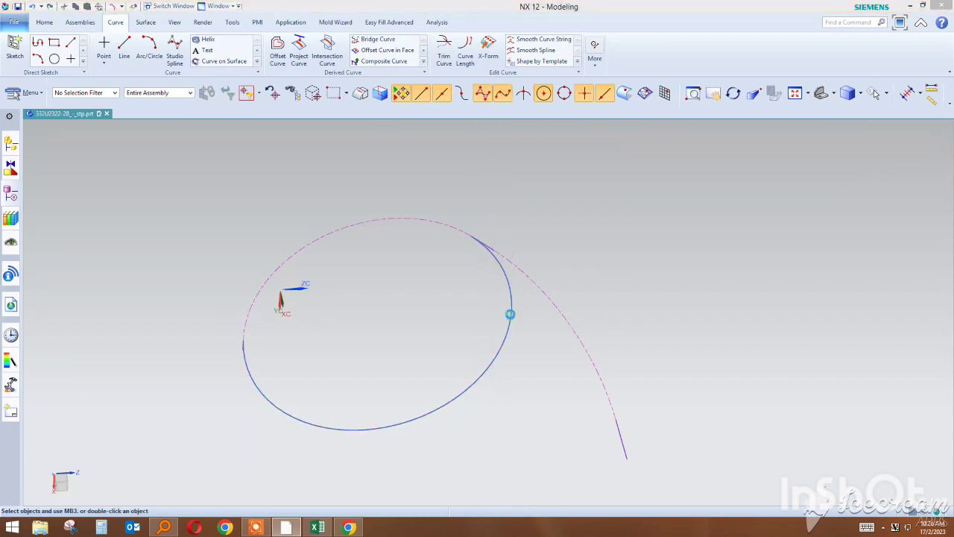
left_click_drag(462, 220, 471, 227)
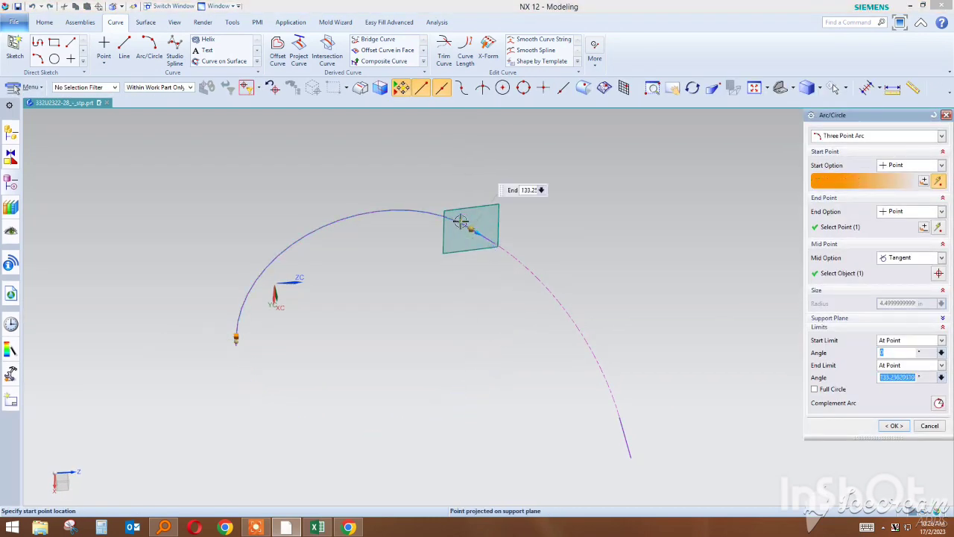
left_click(893, 427)
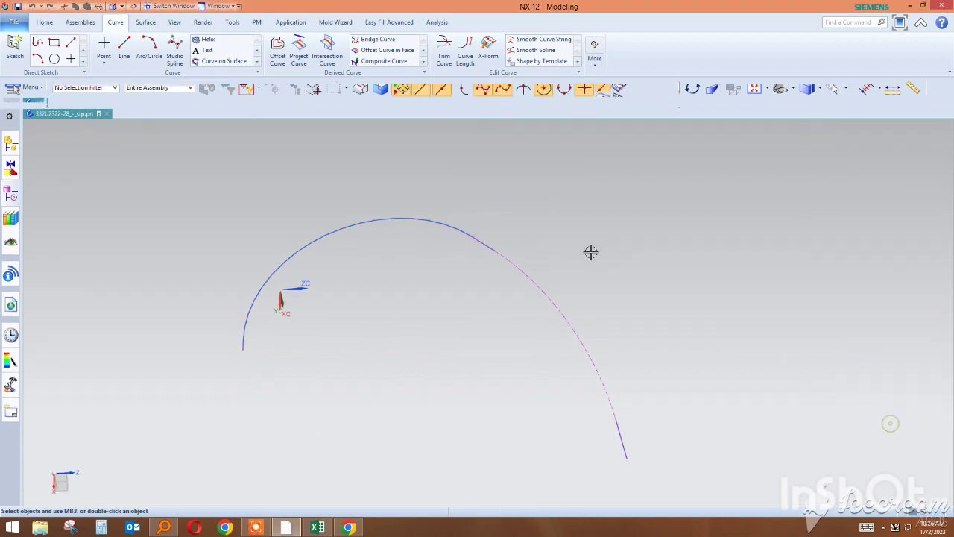
- Orbit and zoom the view to inspect the new arc along the centerline
mouse_move(590, 251)
middle_mouse_down()
mouse_move(341, 230)
mouse_move(335, 252)
mouse_move(367, 252)
mouse_move(362, 224)
middle_mouse_up()
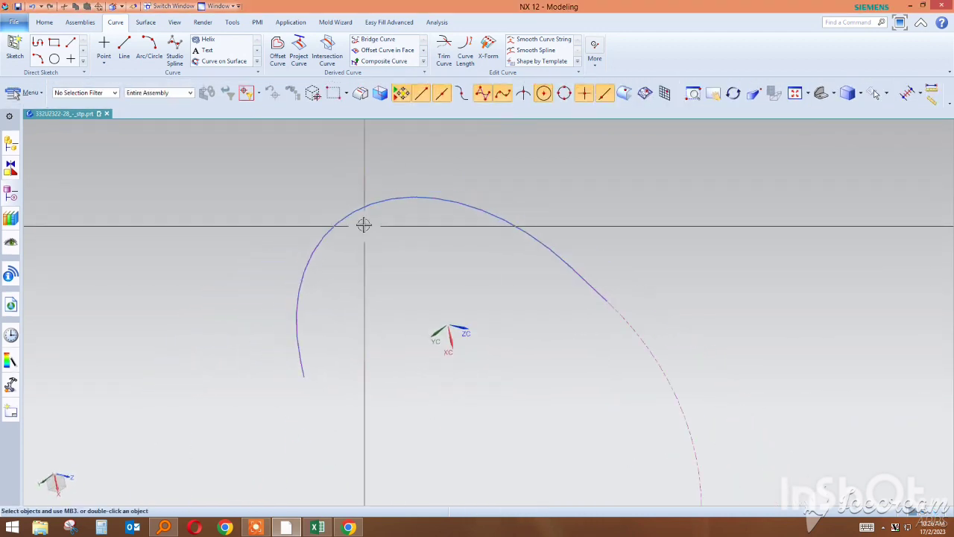
scroll(362, 223, "up", 2)
scroll(311, 298, "up", 2)
scroll(353, 302, "down", 3)
scroll(434, 168, "up", 3)
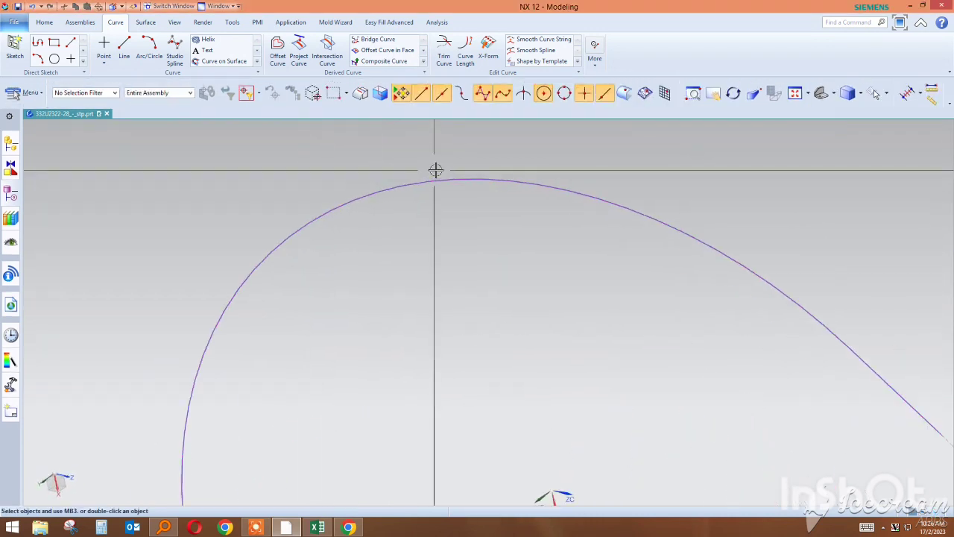
scroll(512, 187, "up", 1)
scroll(402, 186, "down", 1)
scroll(608, 242, "down", 2)
scroll(603, 246, "up", 1)
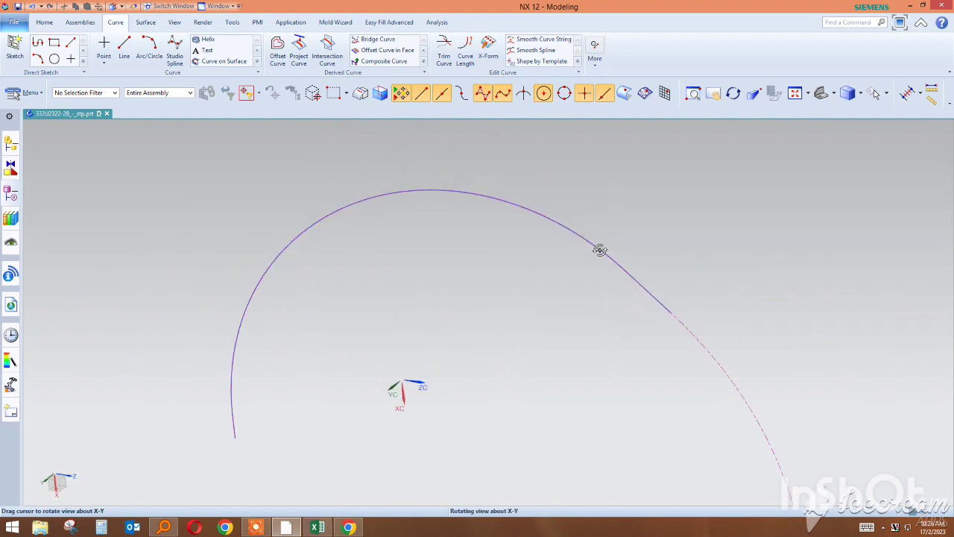
scroll(596, 283, "up", 2)
scroll(641, 290, "up", 2)
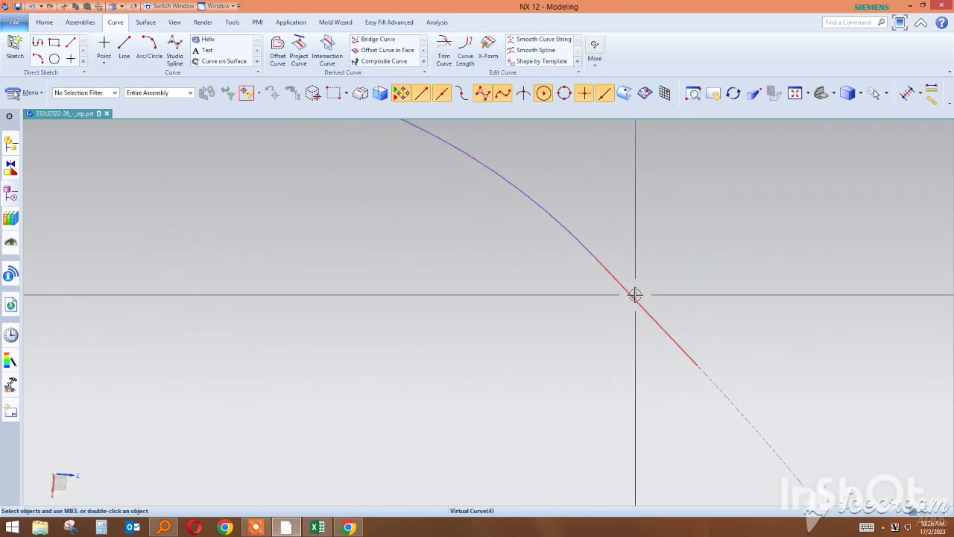
scroll(634, 294, "down", 3)
scroll(166, 257, "down", 1)
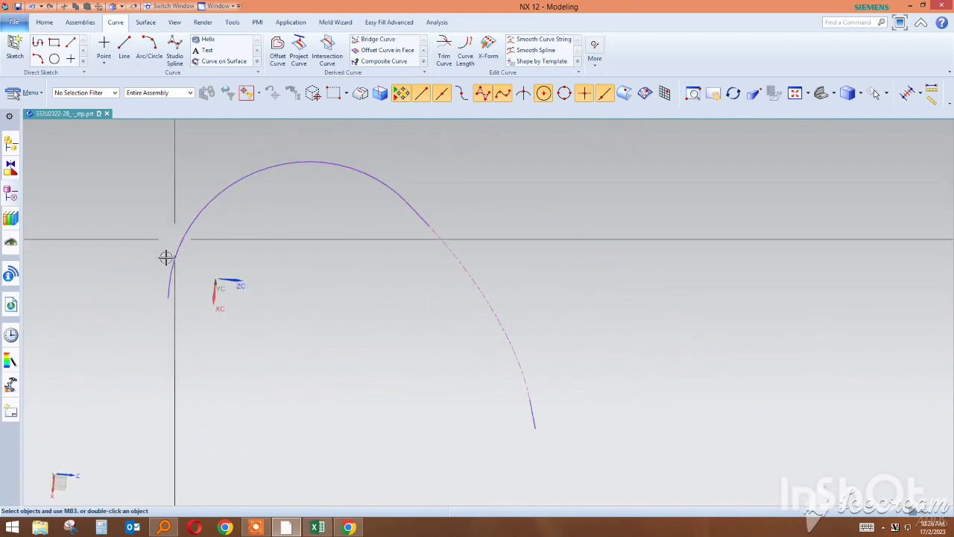
scroll(169, 275, "up", 3)
scroll(190, 332, "up", 3)
scroll(156, 357, "down", 3)
scroll(186, 234, "down", 3)
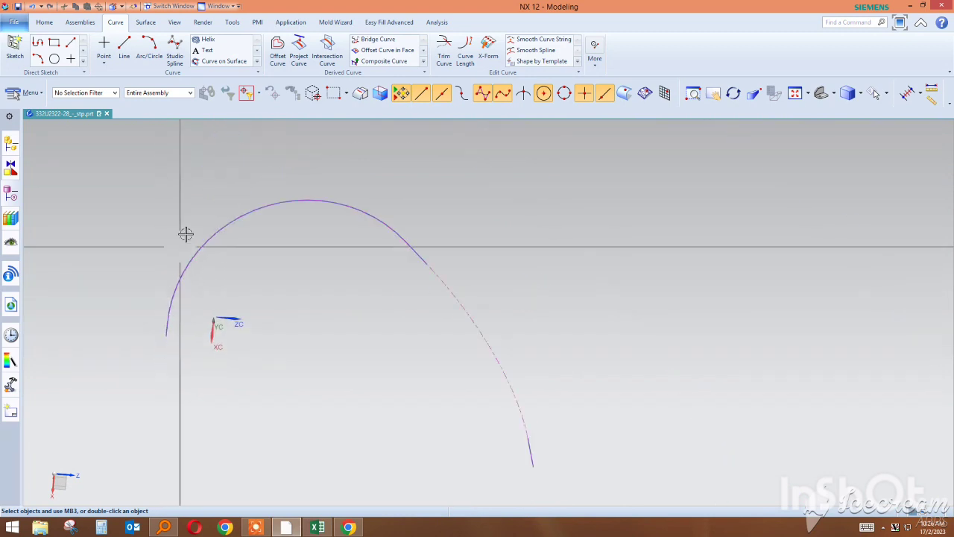
mouse_move(185, 234)
middle_mouse_down()
mouse_move(400, 267)
mouse_move(401, 224)
mouse_move(311, 268)
middle_mouse_up()
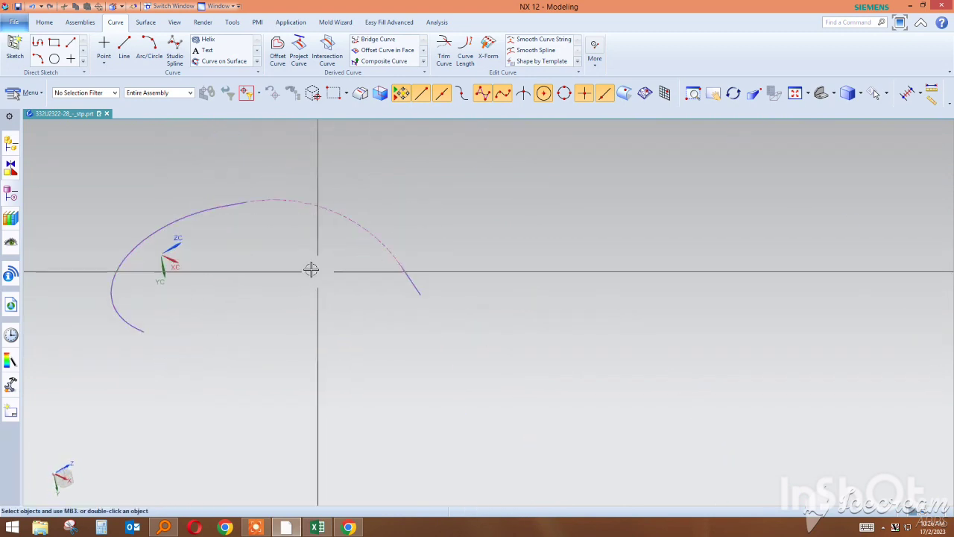
scroll(310, 269, "up", 1)
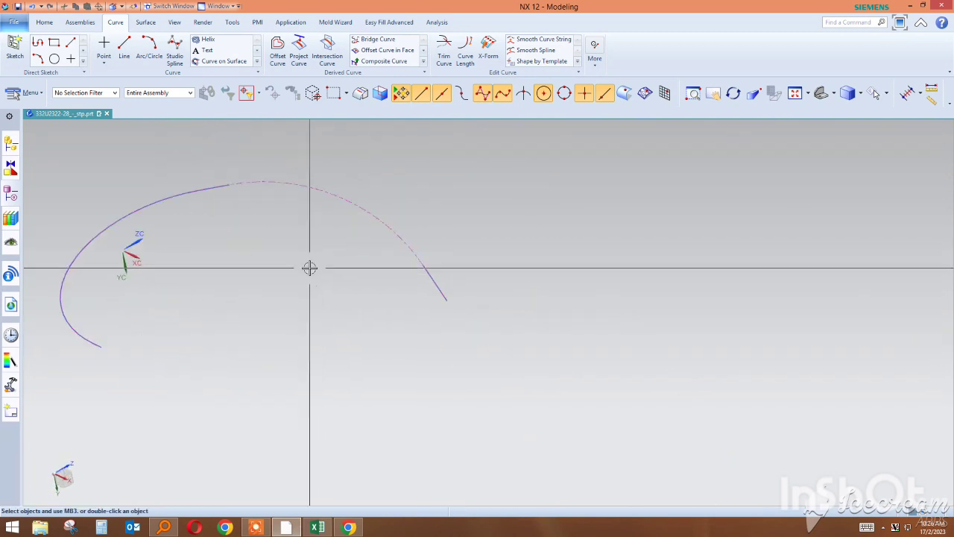
- Draw a second Point-Point-Tangent arc from the left curve's end to the lower curve point, tangent to the dashed centerline
left_click(123, 7)
left_click(160, 43)
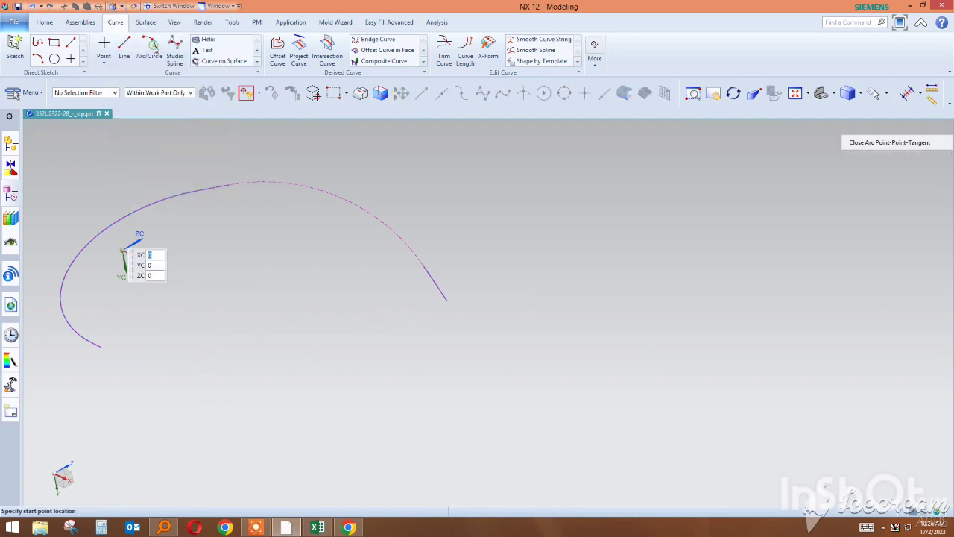
scroll(216, 181, "up", 4)
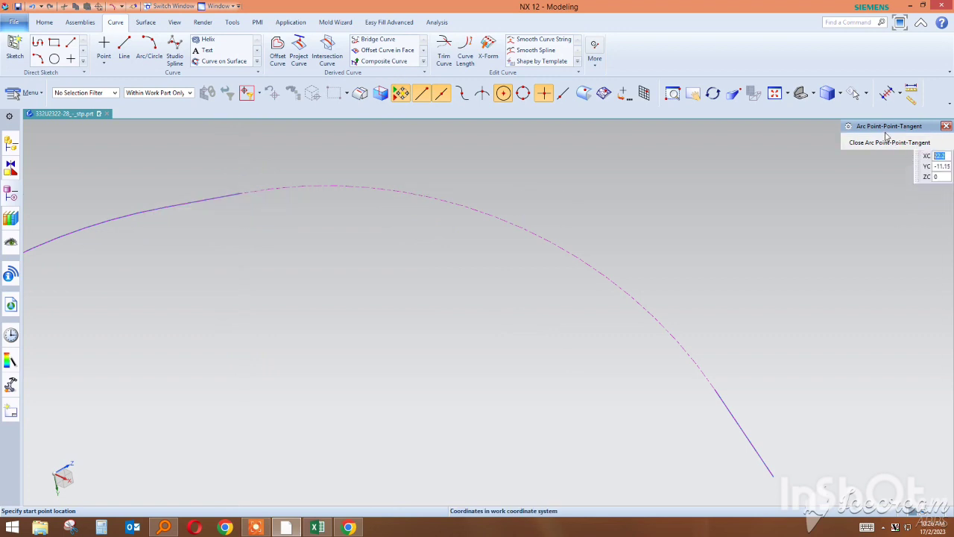
left_click(241, 193)
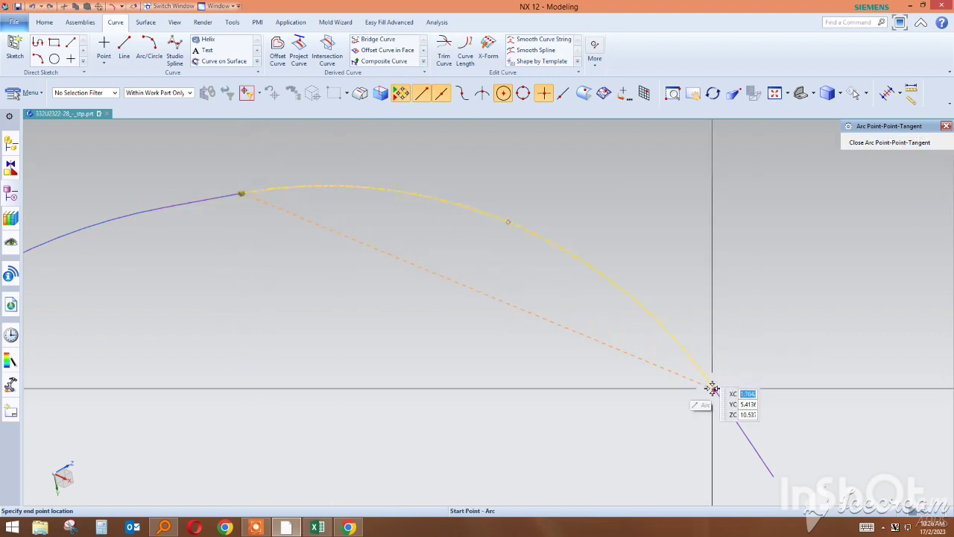
left_click(713, 389)
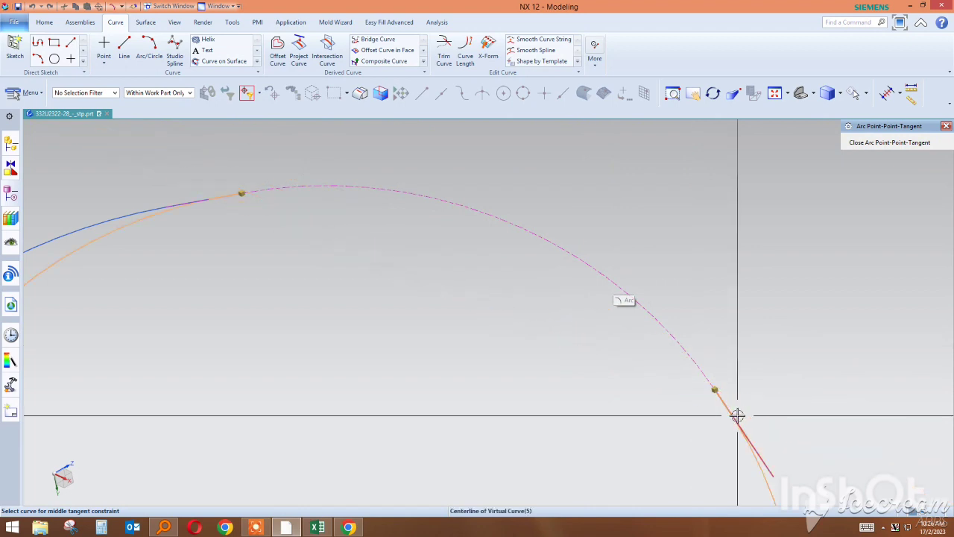
left_click(736, 415)
- Trim the second arc to an end angle of 69.95 so it stops at the lower curve
key("Escape")
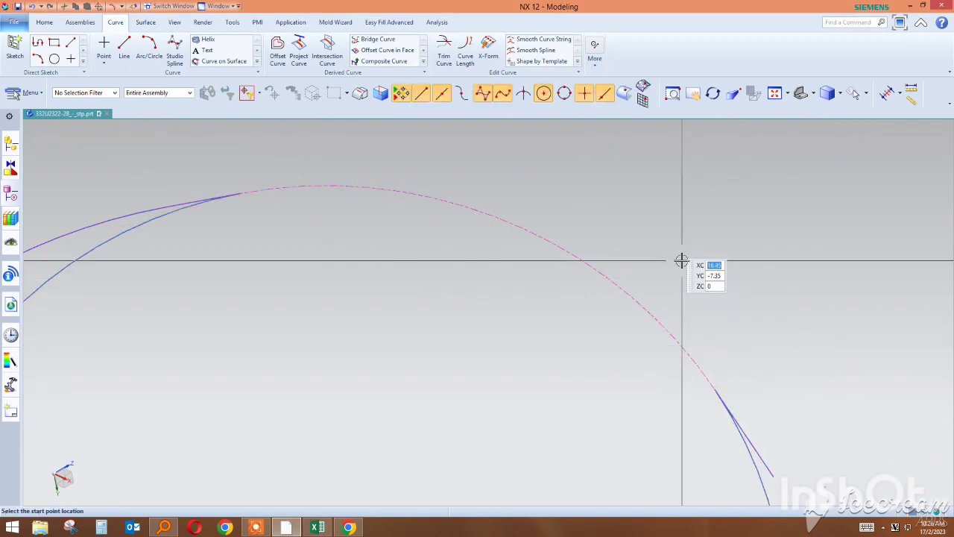
scroll(656, 264, "down", 3)
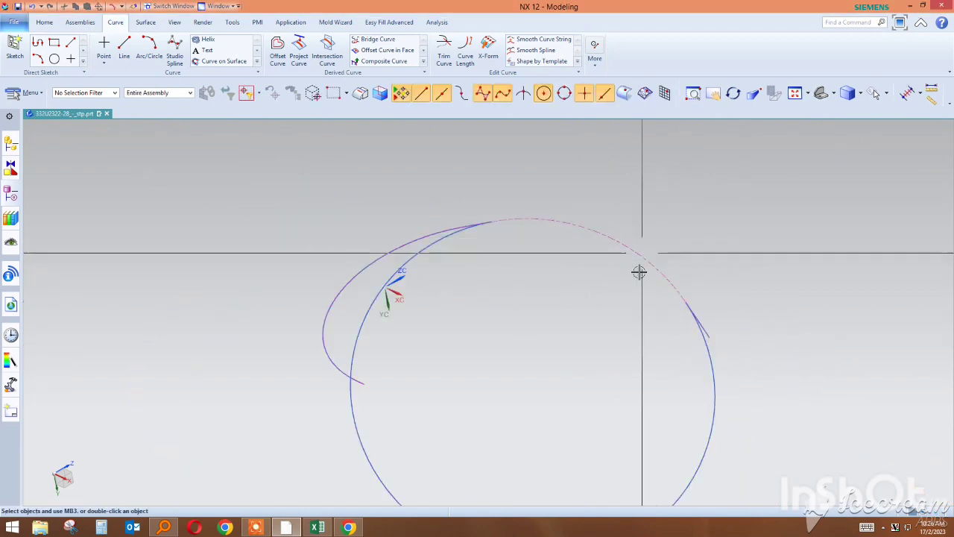
double_click(718, 376)
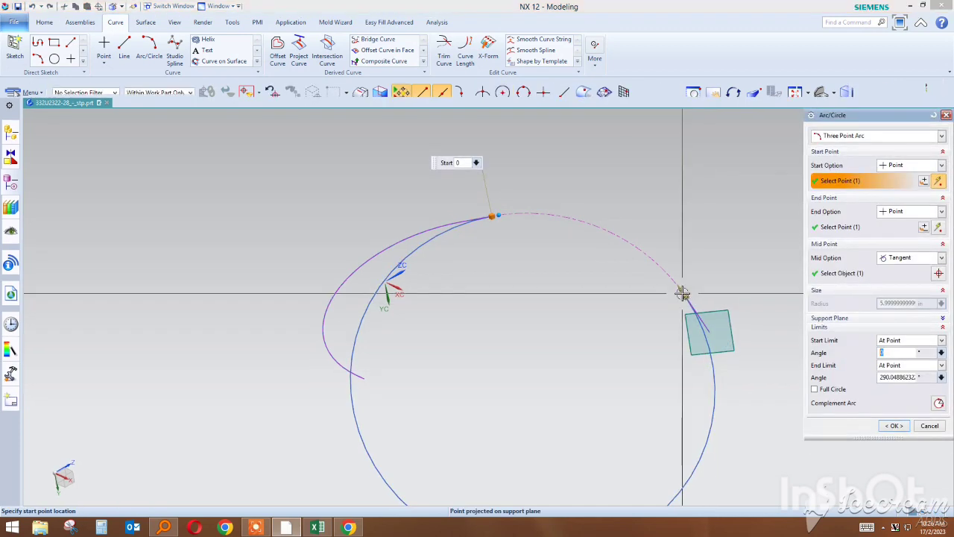
left_click_drag(679, 286, 786, 348)
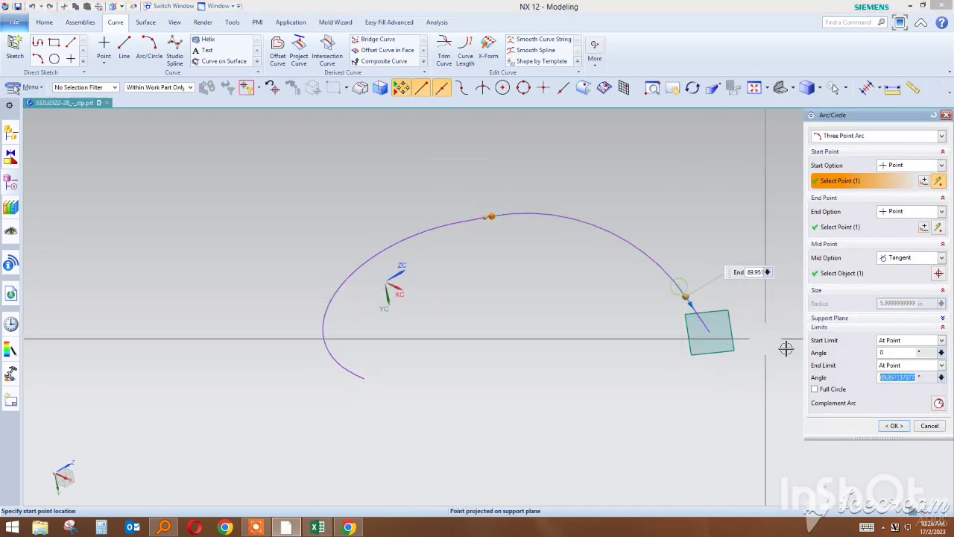
left_click(891, 425)
scroll(637, 247, "up", 3)
- Zoom and orbit to view the hooked arc centerline from another angle
scroll(581, 230, "up", 2)
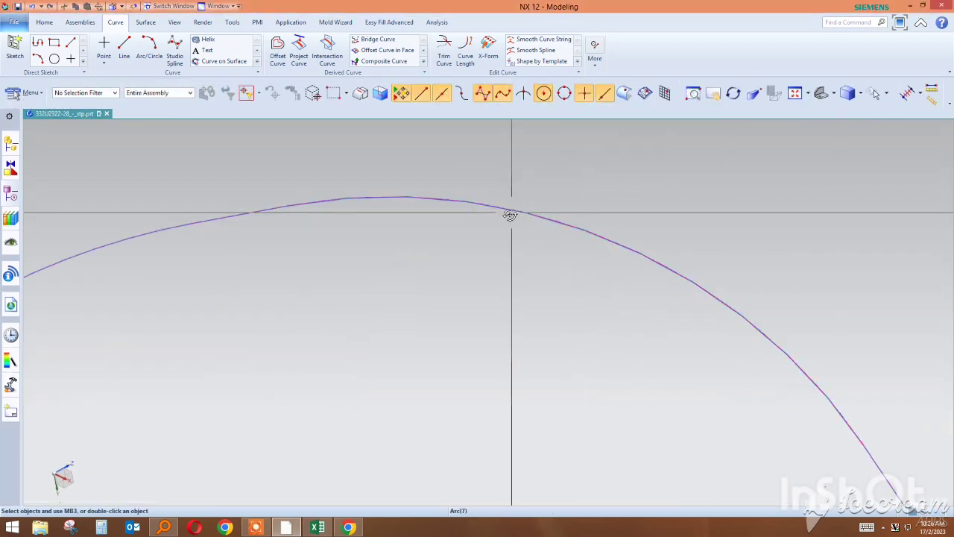
scroll(510, 215, "down", 2)
scroll(373, 176, "up", 1)
scroll(690, 362, "up", 3)
scroll(479, 287, "up", 1)
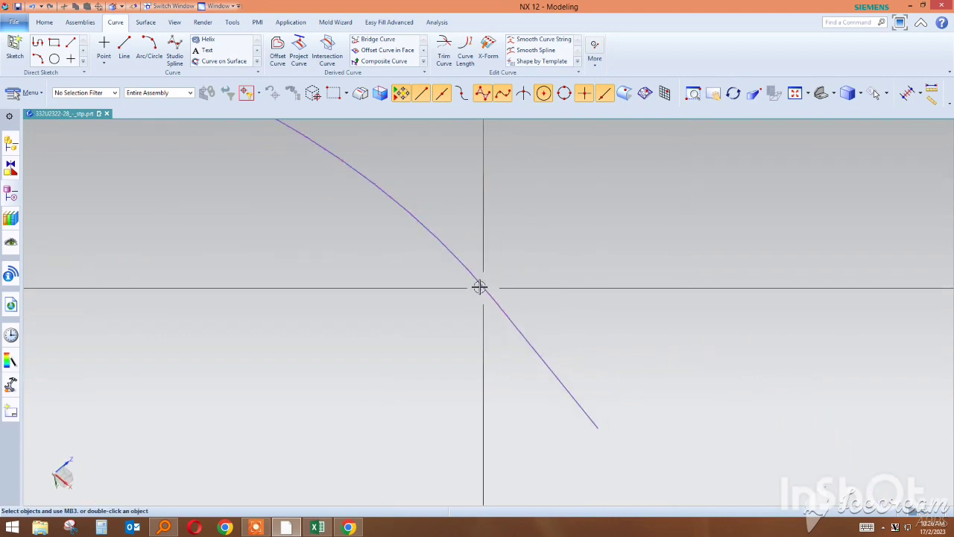
scroll(658, 292, "down", 3)
scroll(586, 239, "down", 3)
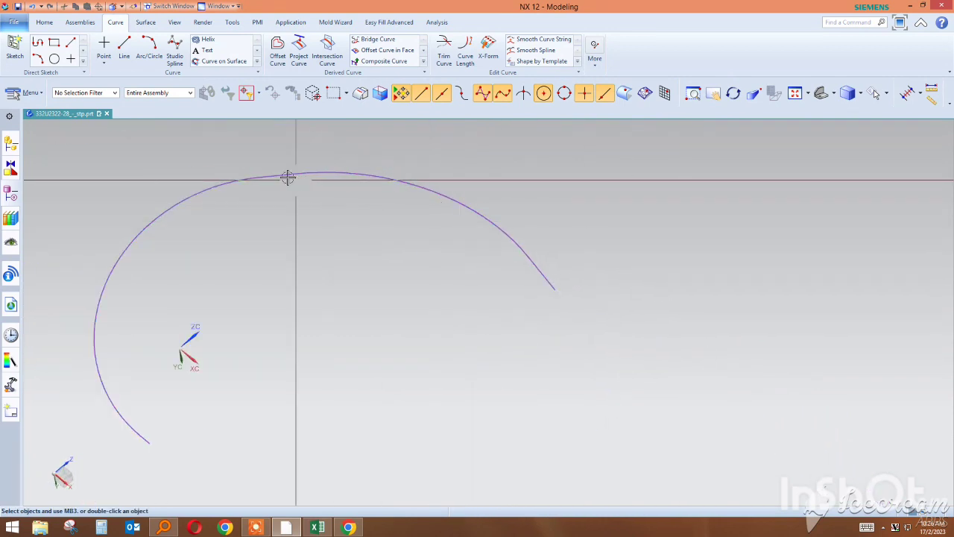
mouse_move(286, 173)
middle_mouse_down()
mouse_move(304, 211)
mouse_move(291, 175)
mouse_move(325, 166)
middle_mouse_up()
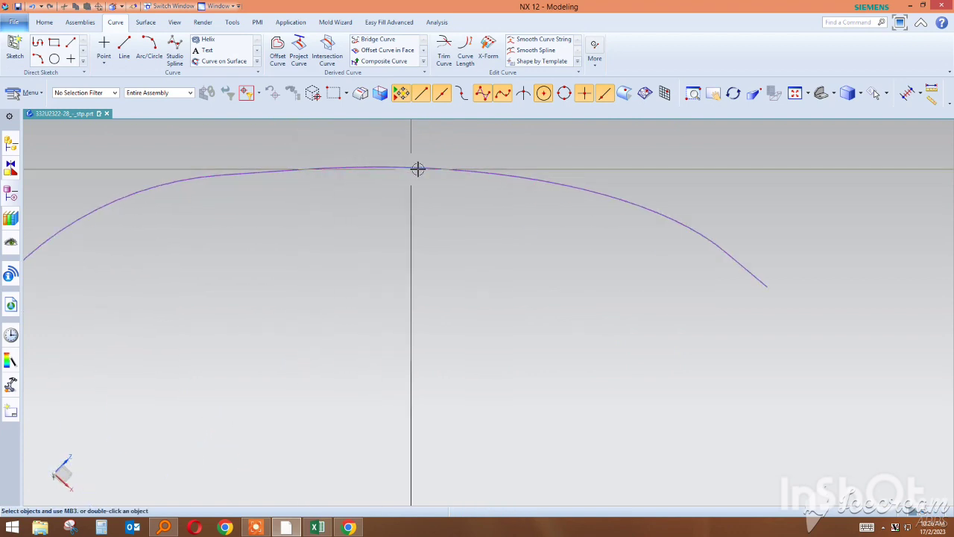
mouse_move(722, 249)
middle_mouse_down()
mouse_move(528, 245)
mouse_move(494, 209)
middle_mouse_up()
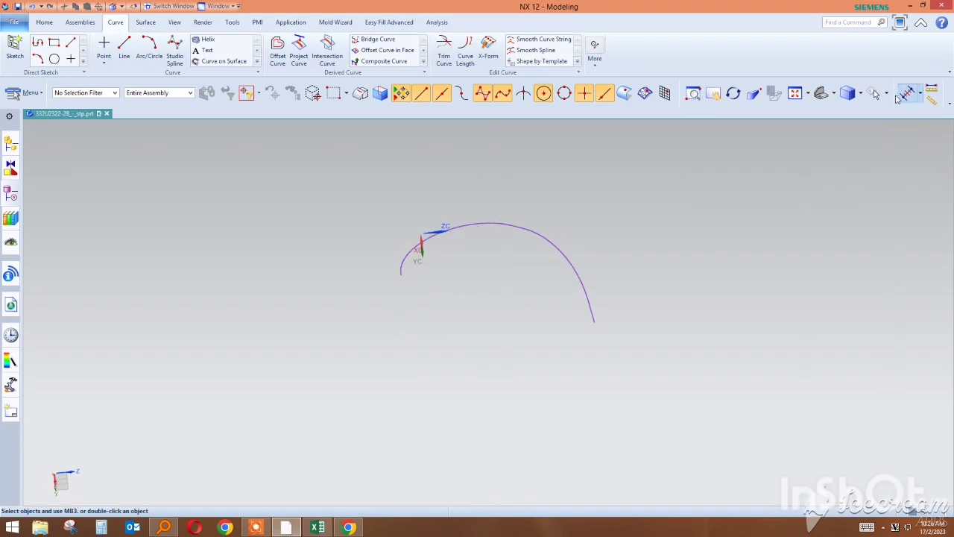
left_click(884, 93)
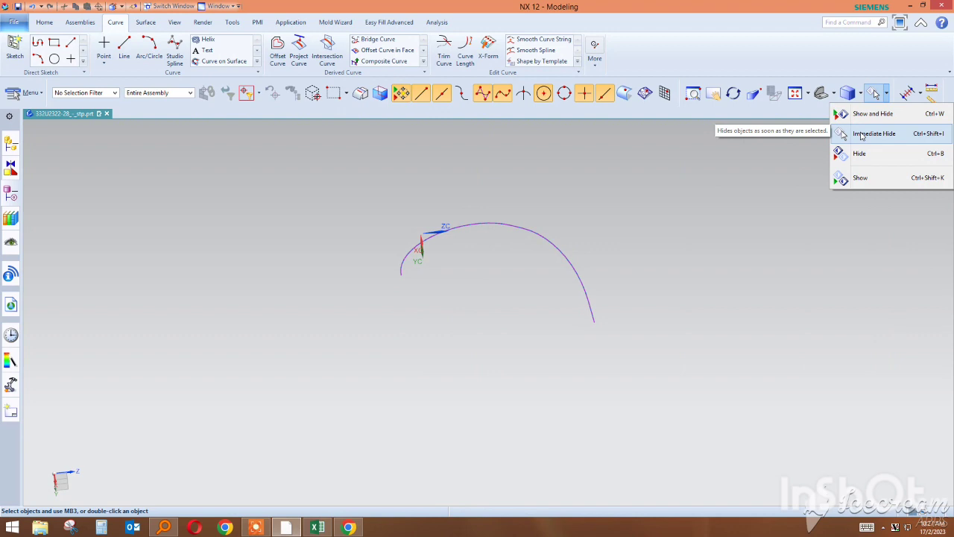
- Use Show to select the hidden red tube body and display it around the arcs
left_click(860, 135)
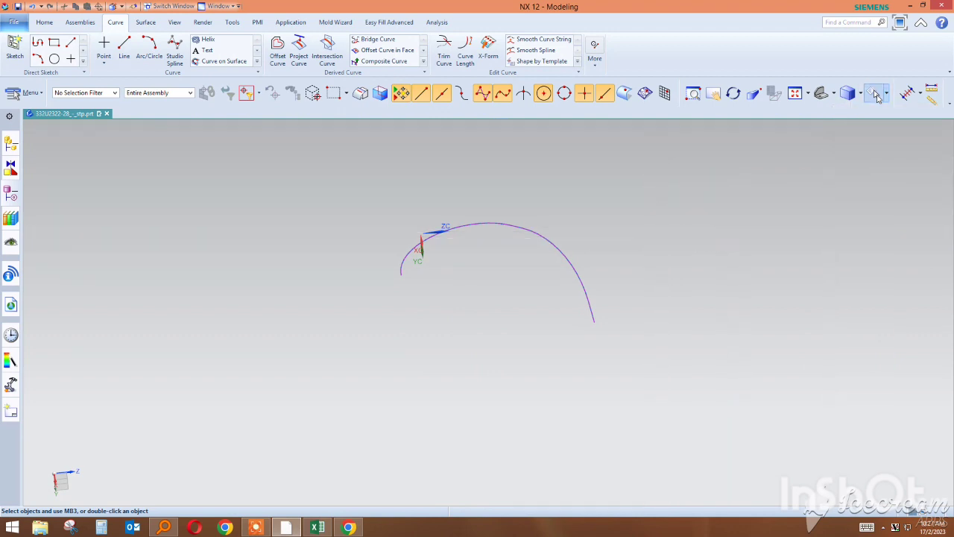
left_click(877, 97)
left_click(865, 175)
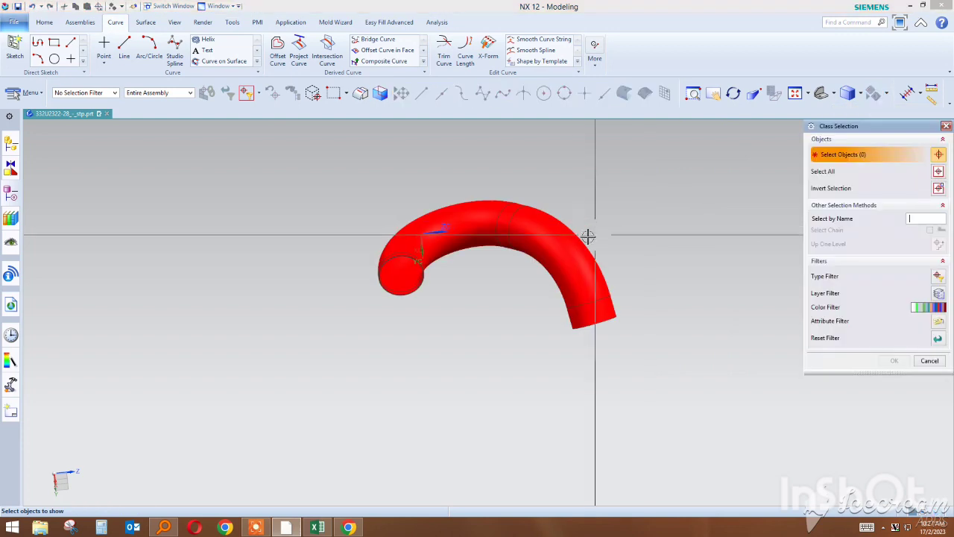
left_click(588, 235)
middle_click(588, 236)
scroll(610, 221, "down", 2)
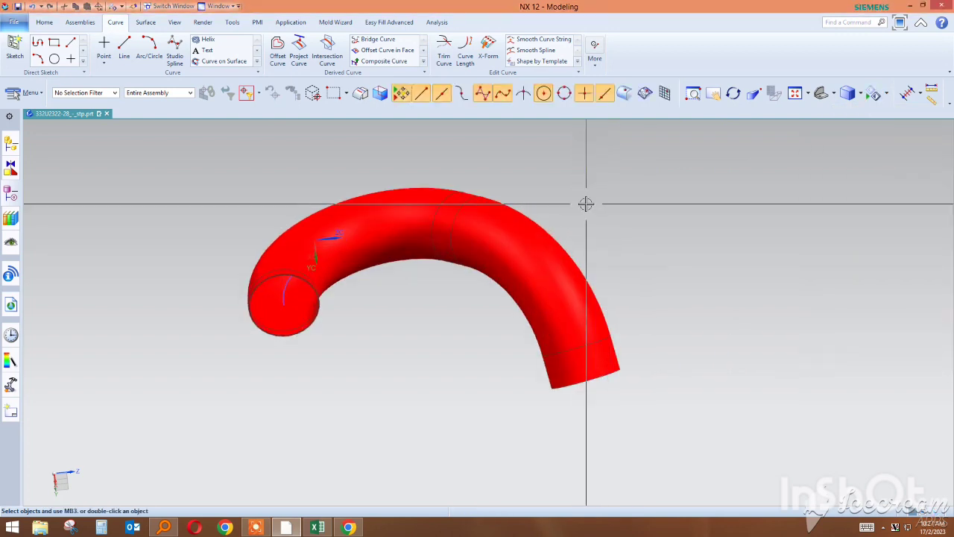
mouse_move(584, 202)
middle_mouse_down()
mouse_move(601, 187)
mouse_move(589, 218)
middle_mouse_up()
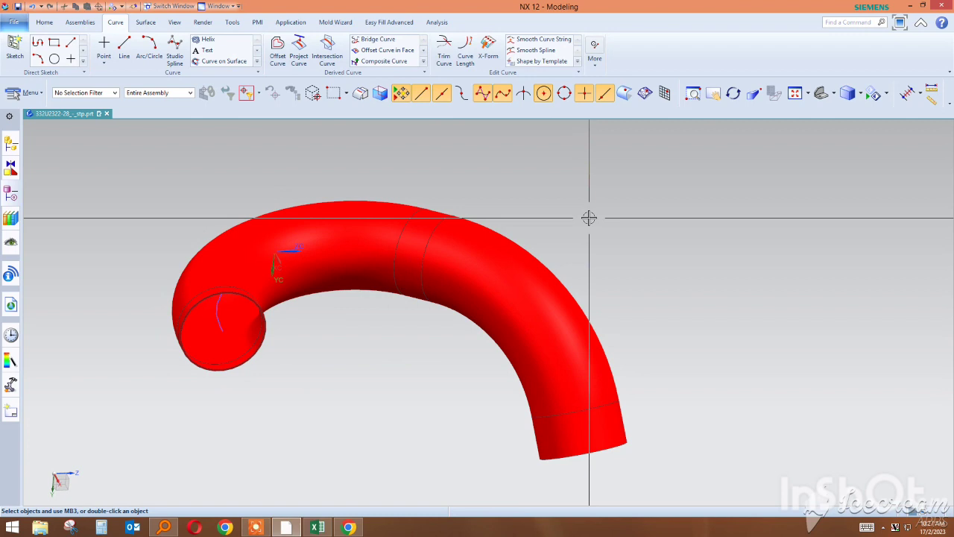
middle_click_drag(589, 217, 605, 201, "shift")
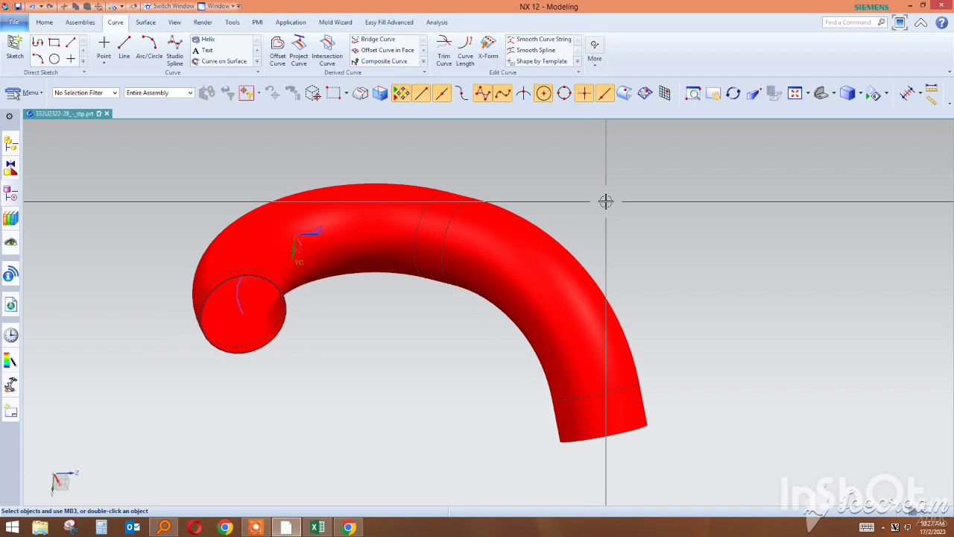
middle_click_drag(436, 340, 447, 324, "shift")
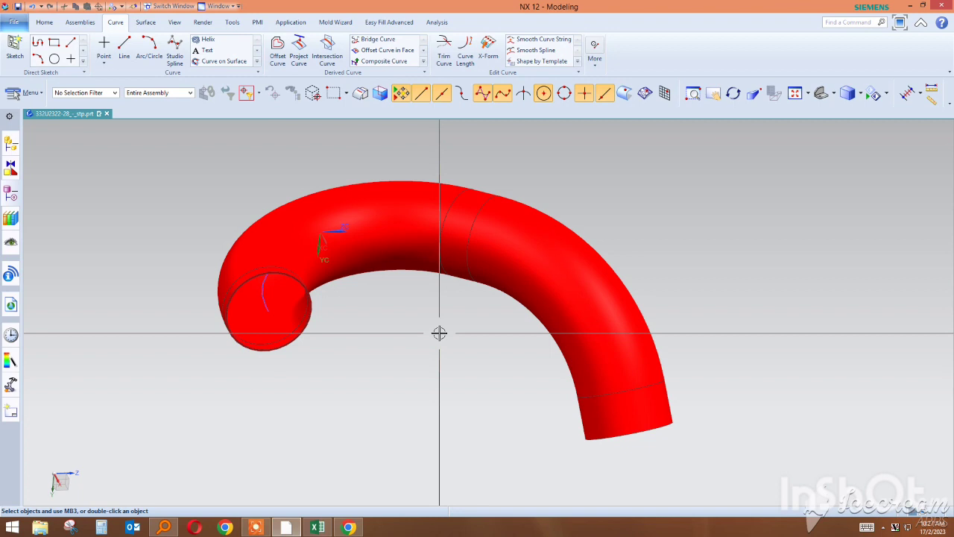
mouse_move(439, 333)
middle_mouse_down()
mouse_move(441, 320)
mouse_move(426, 309)
mouse_move(437, 314)
middle_mouse_up()
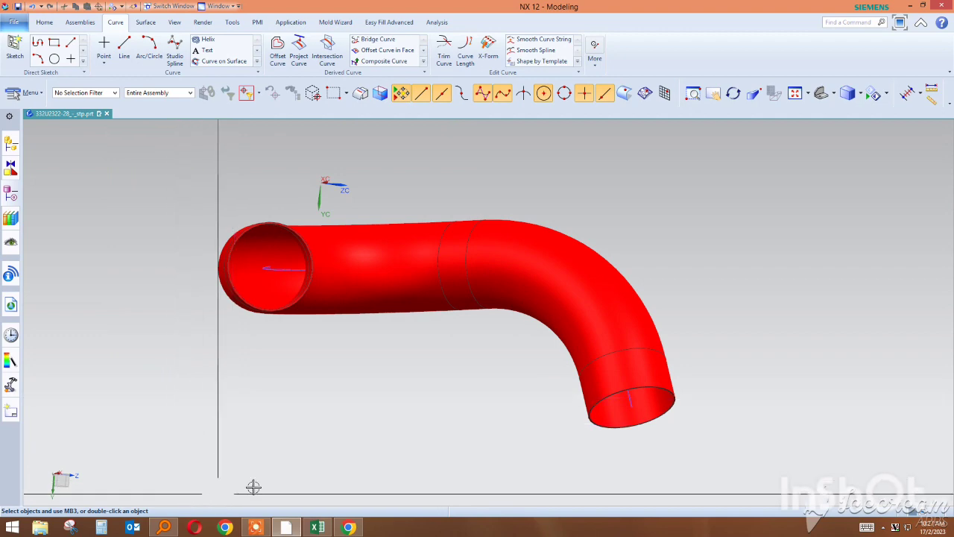
mouse_move(255, 527)
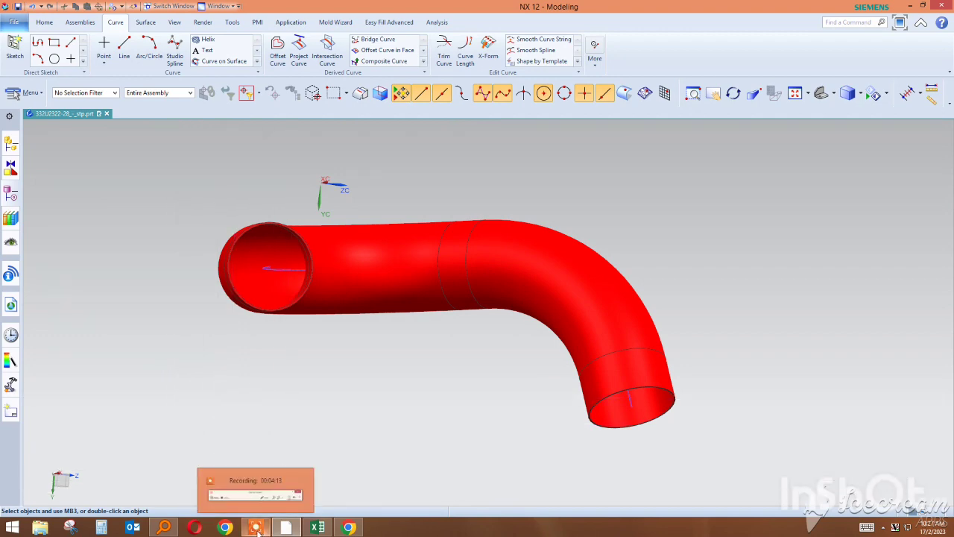
left_click(262, 504)
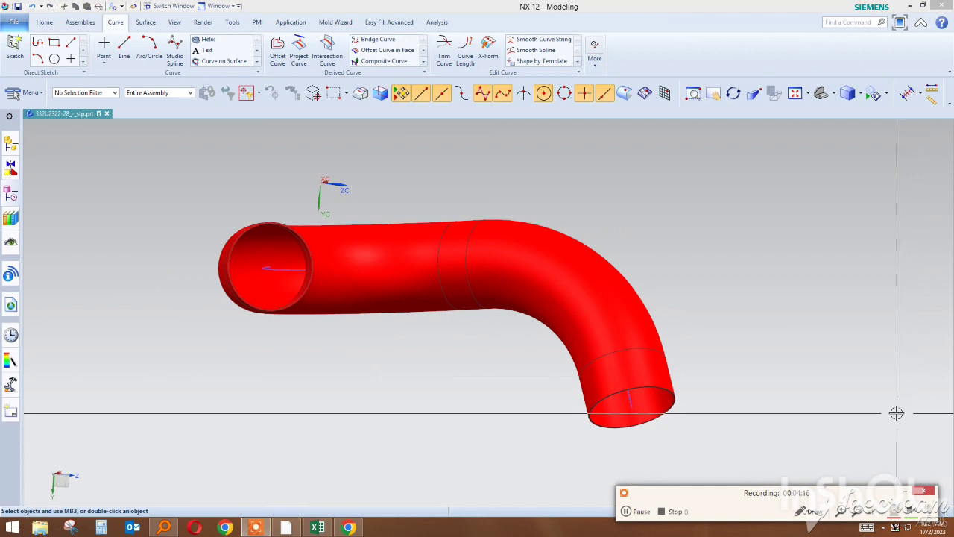